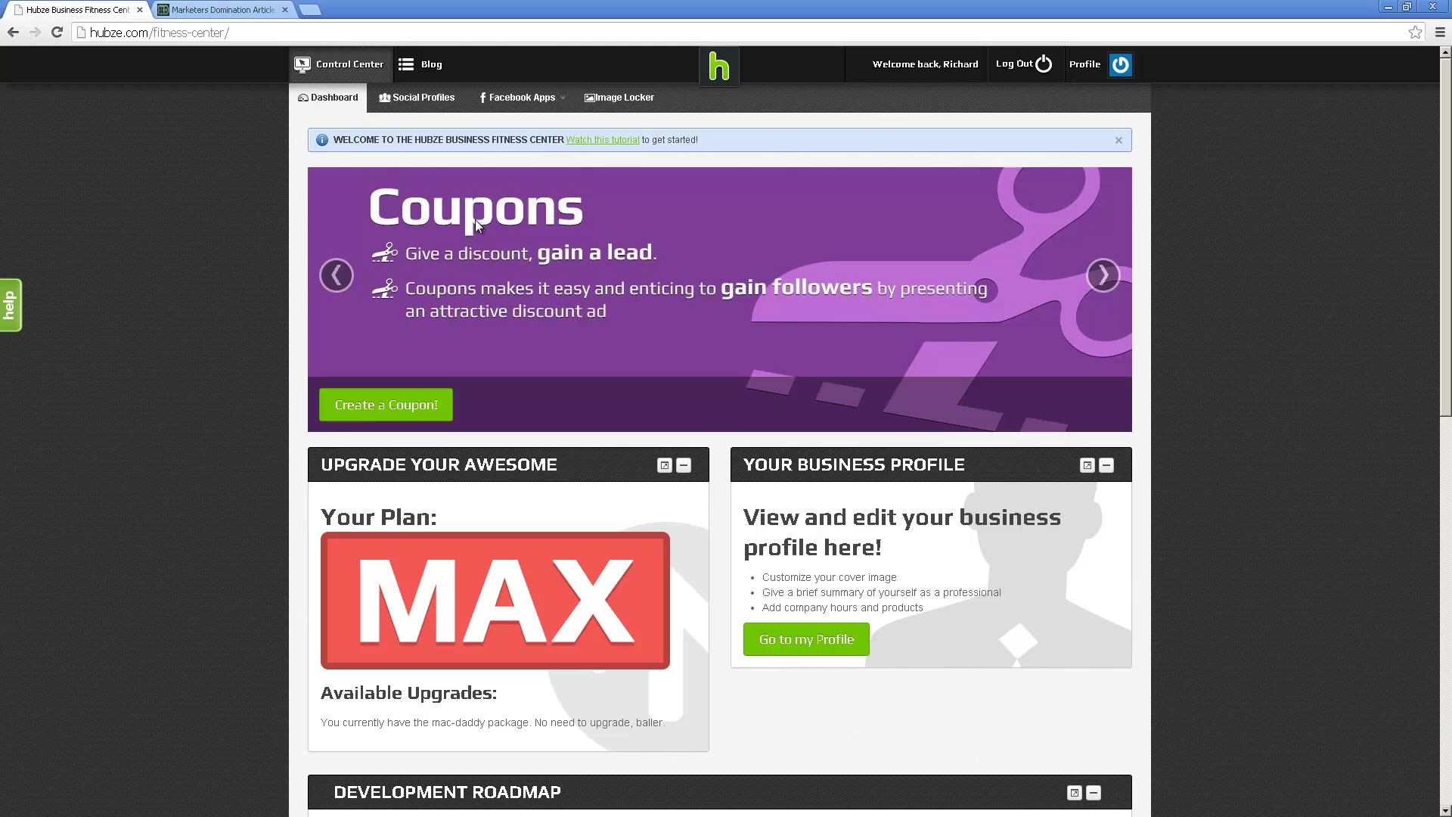
Step: Upload IMAG0710 from the computer's Derby folder into the Derby Cars folder of the Image Locker
{"action": "left_click", "coordinate": [619, 103]}
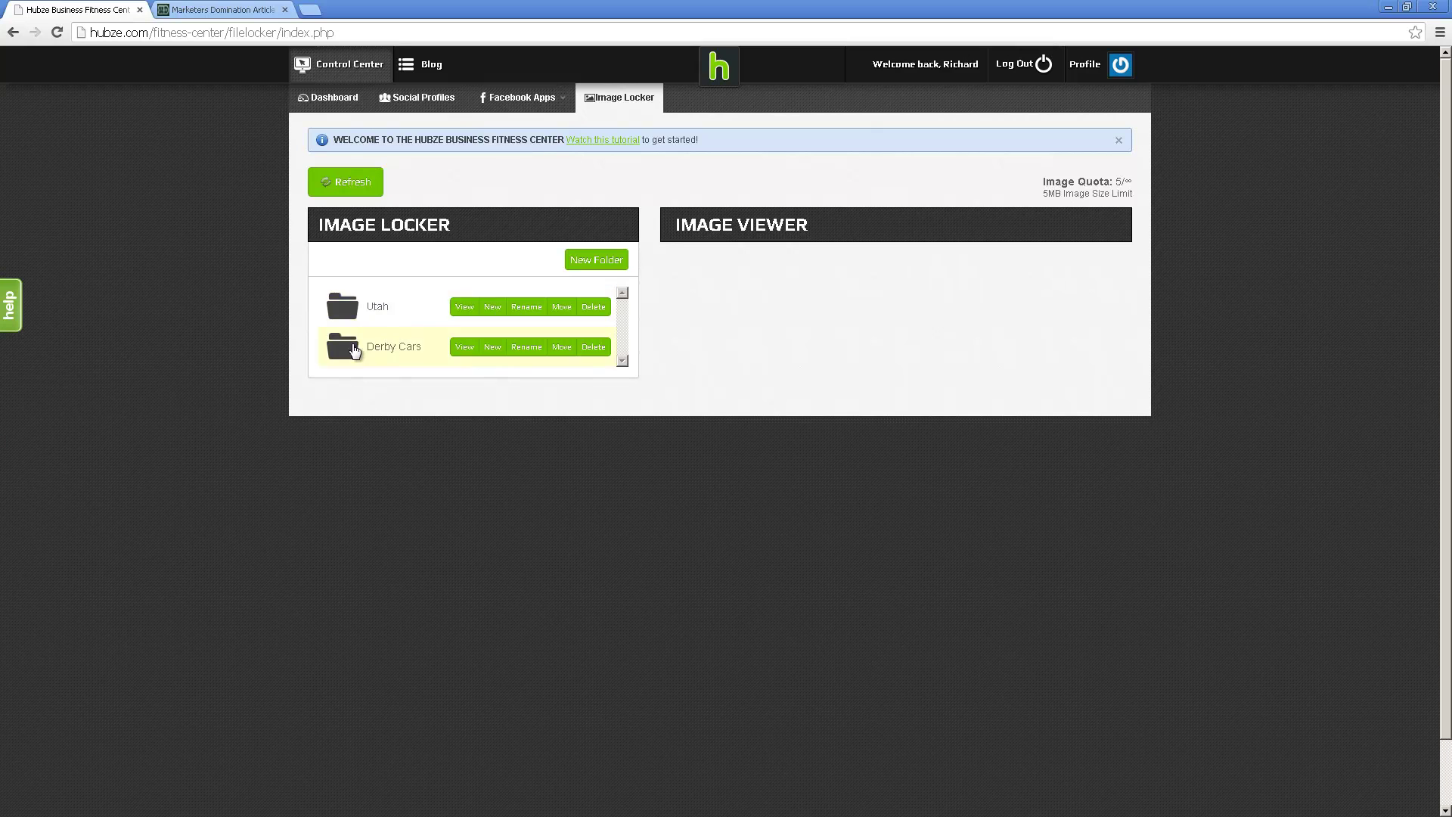
{"action": "left_click", "coordinate": [354, 349]}
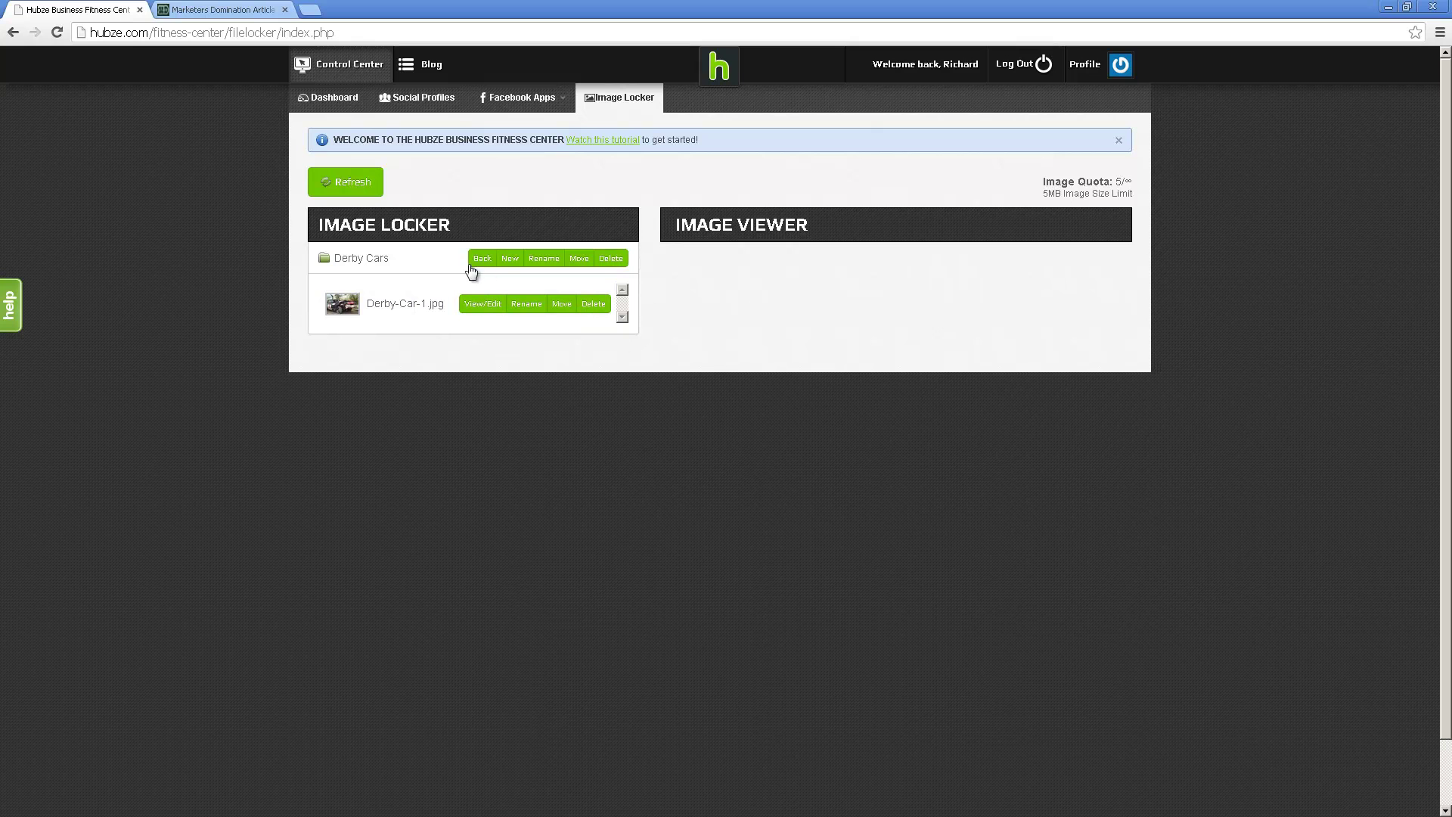
{"action": "left_click", "coordinate": [509, 272]}
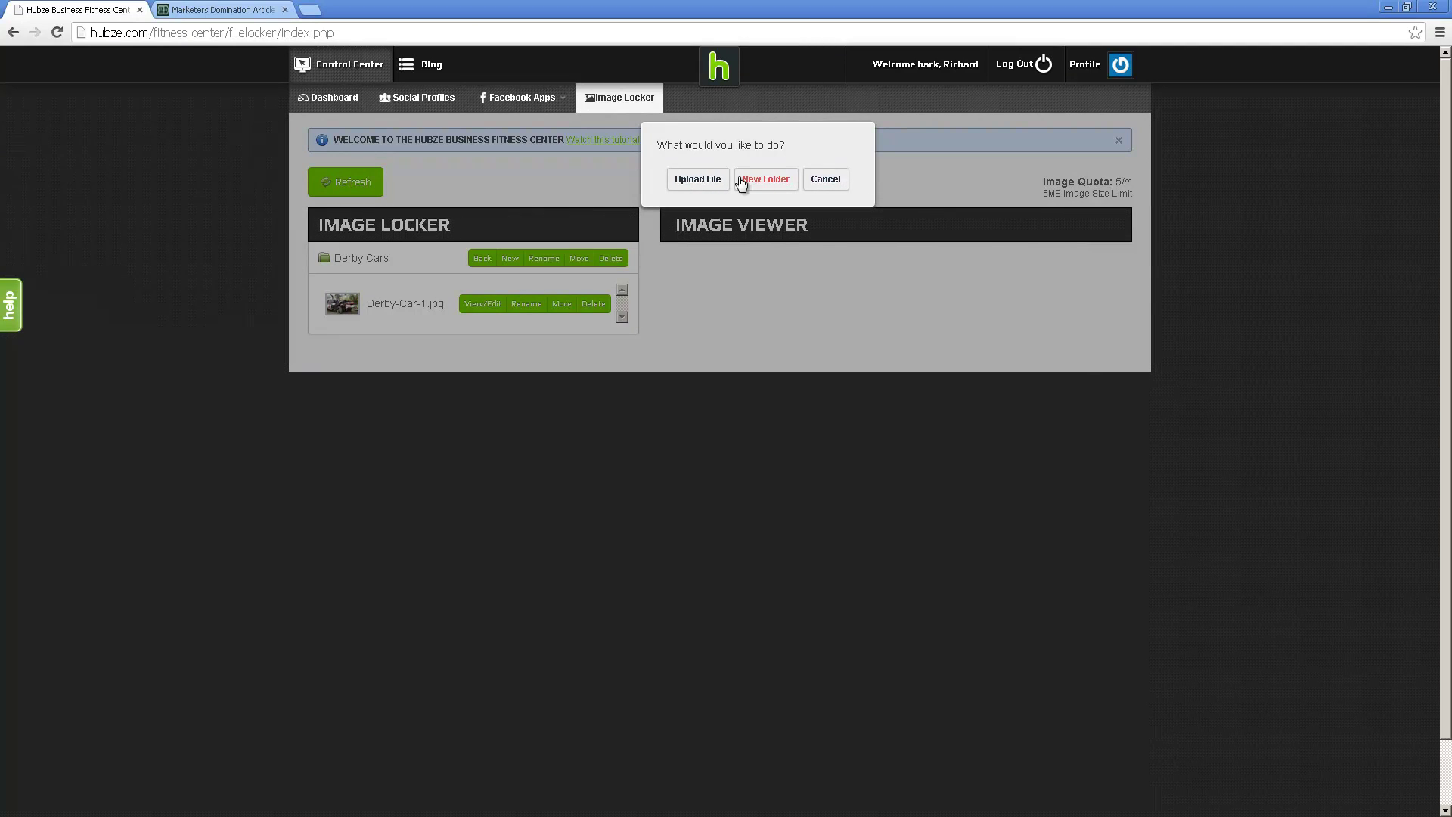
{"action": "left_click", "coordinate": [706, 180]}
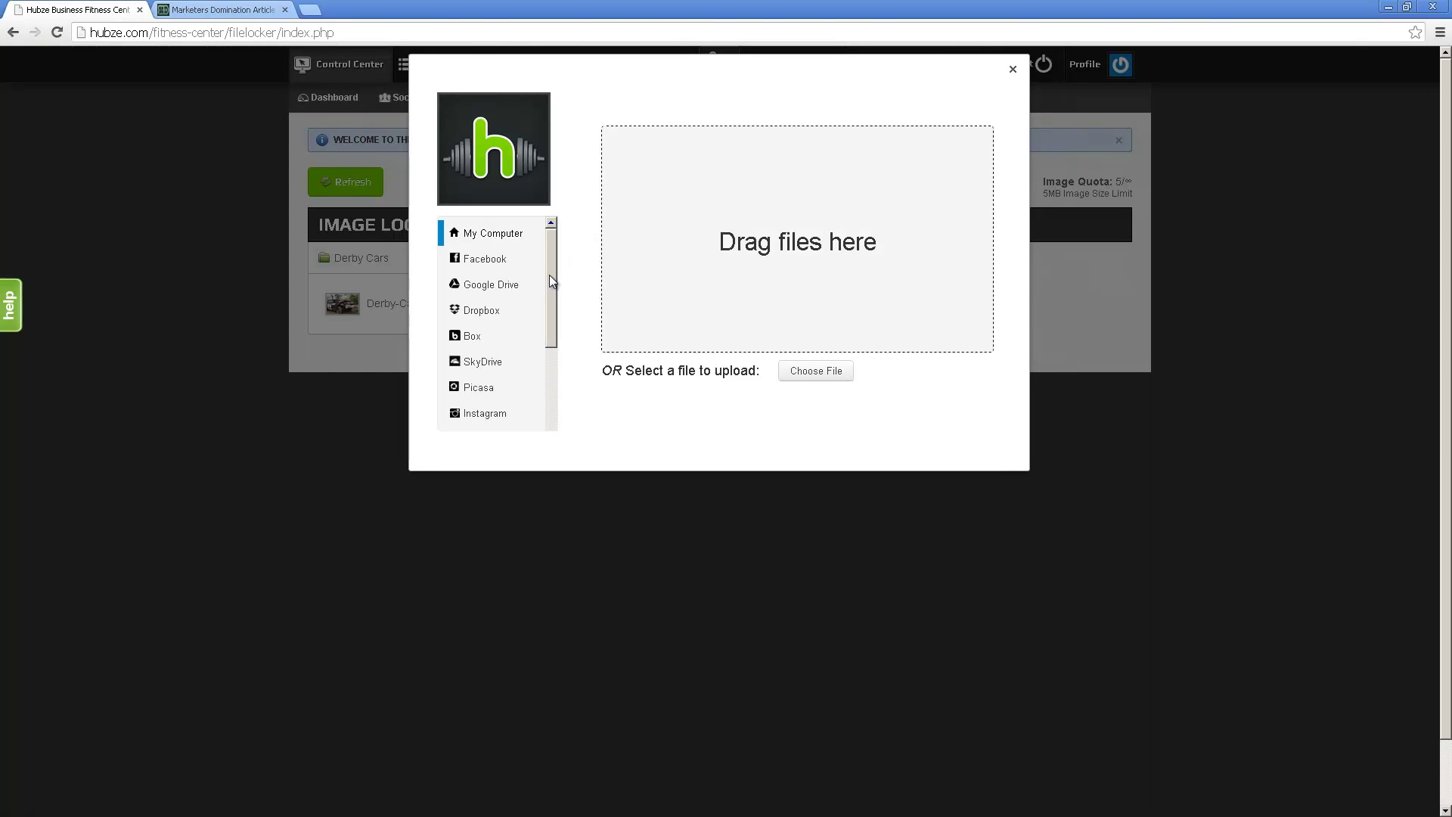
{"action": "left_click_drag", "start_coordinate": [549, 275], "coordinate": [535, 603]}
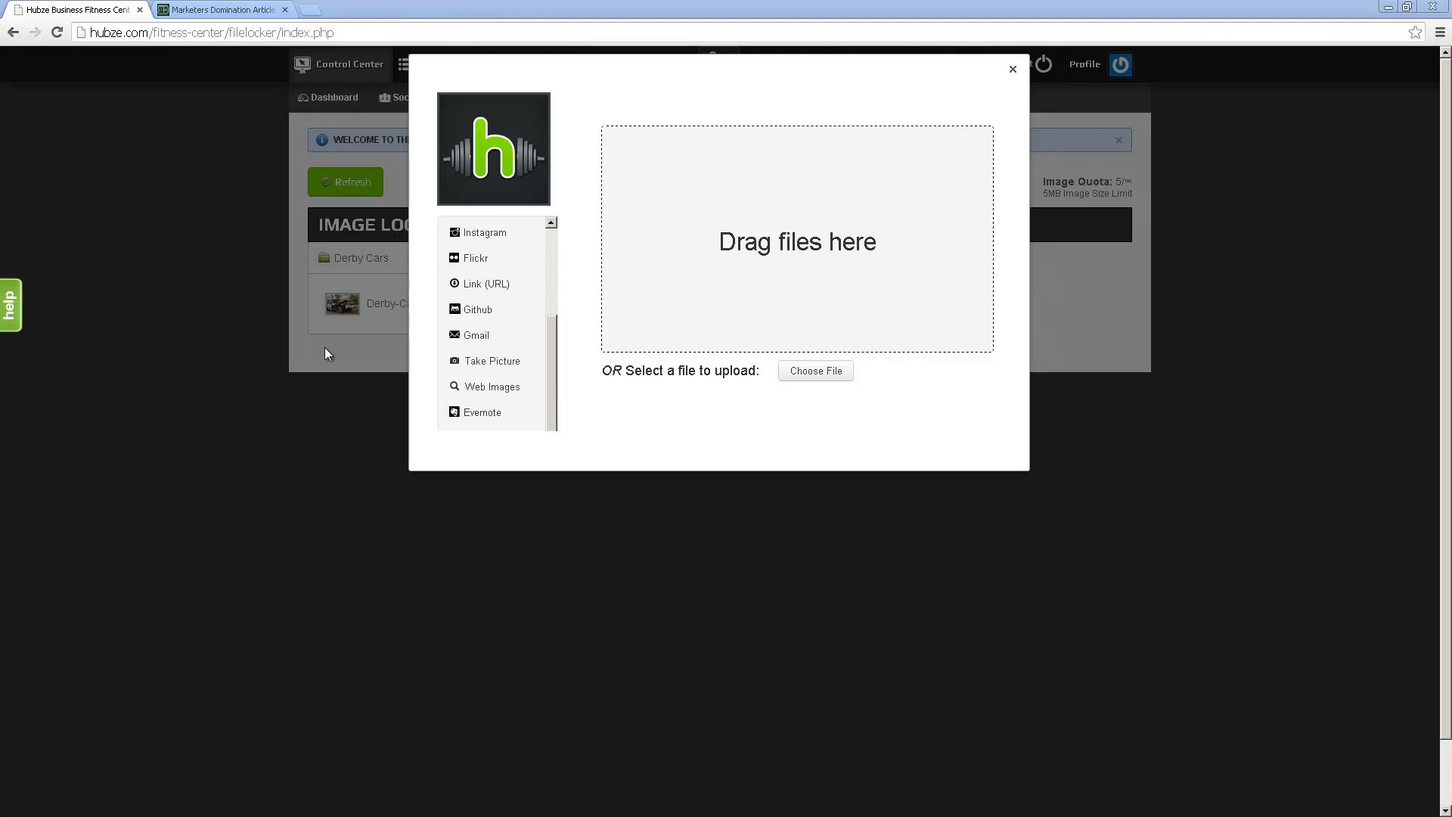
{"action": "key", "text": "alt+Tab"}
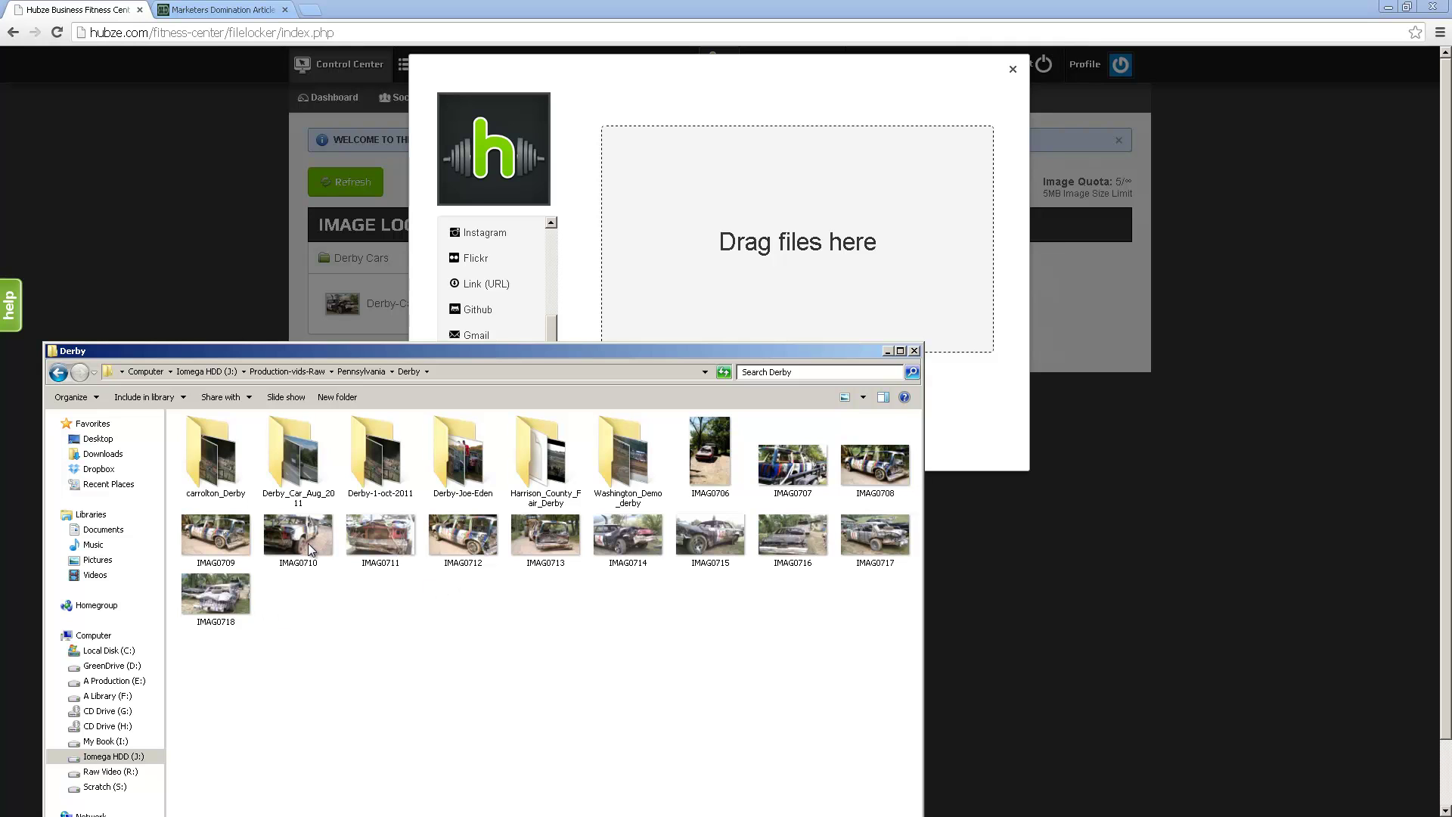
{"action": "left_click_drag", "start_coordinate": [307, 543], "coordinate": [718, 286]}
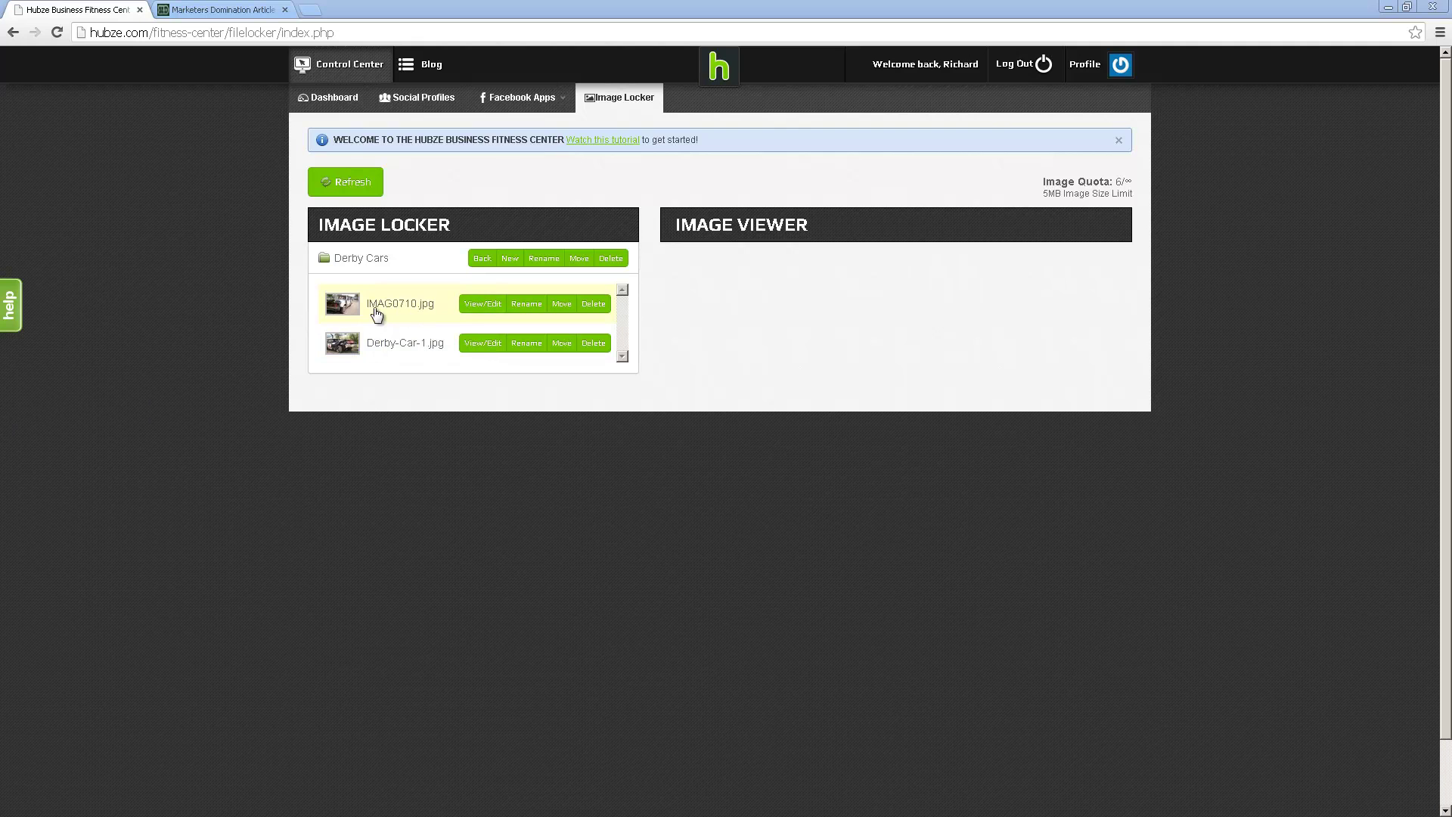
Step: Rename the uploaded IMAG0710.jpg image as Derby-Car-2, keeping its .jpg extension
{"action": "left_click", "coordinate": [523, 305]}
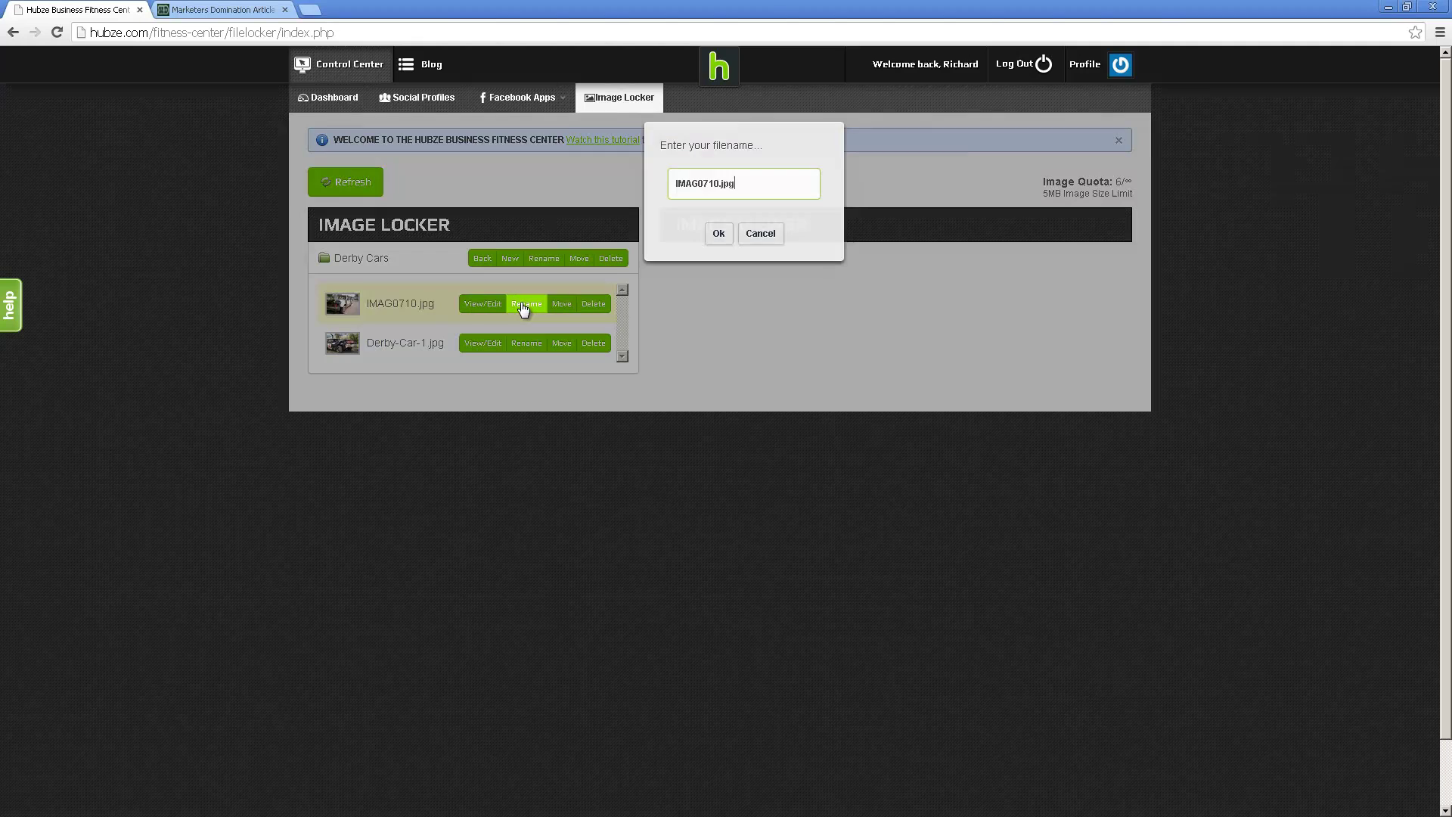
{"action": "left_click", "coordinate": [721, 182]}
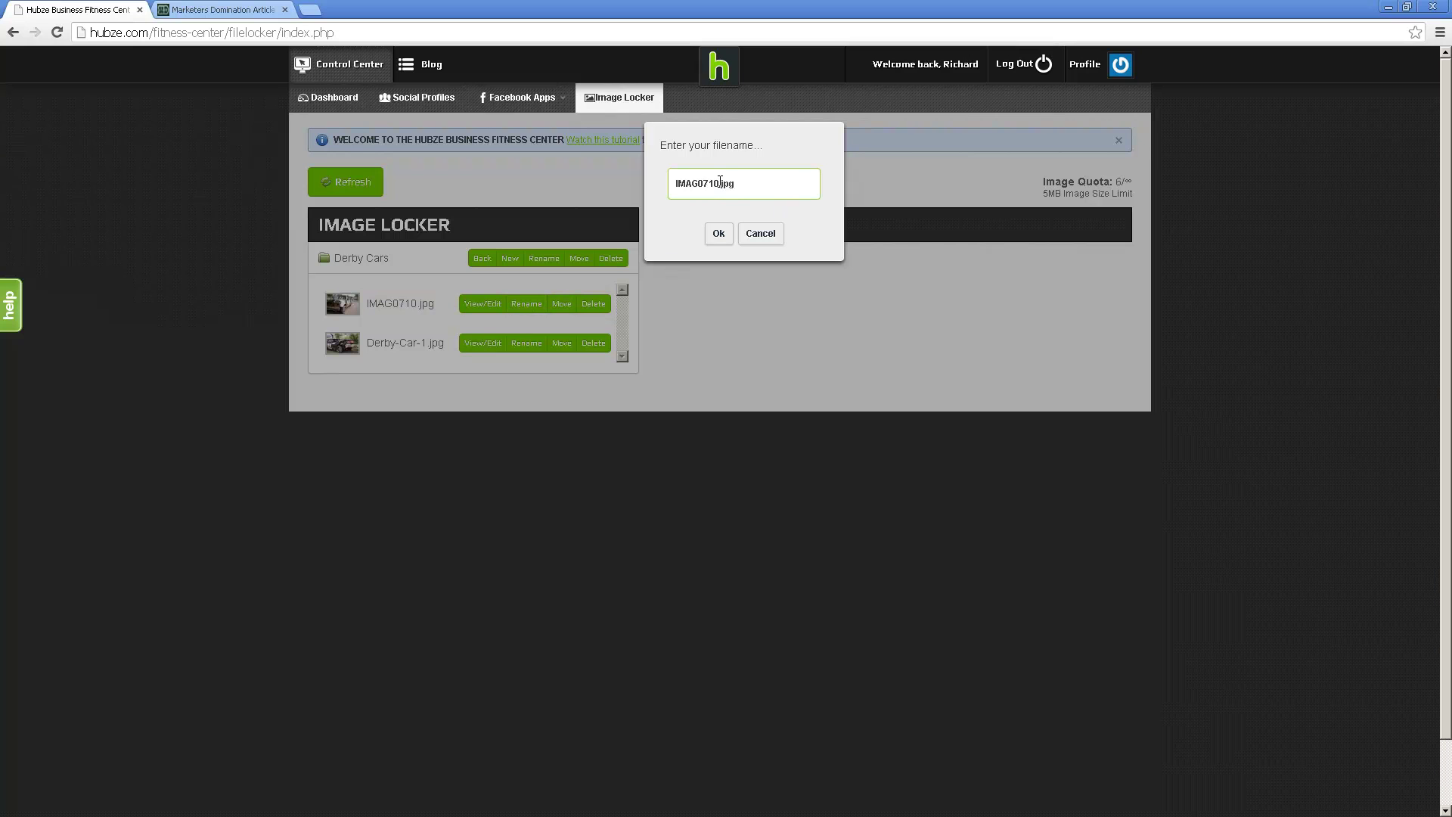
{"action": "left_click_drag", "start_coordinate": [719, 183], "coordinate": [604, 161]}
{"action": "type", "text": "Derby-car"}
{"action": "key", "text": "BackSpace"}
{"action": "key", "text": "BackSpace"}
{"action": "key", "text": "BackSpace"}
{"action": "type", "text": "Car-2"}
{"action": "left_click", "coordinate": [719, 233]}
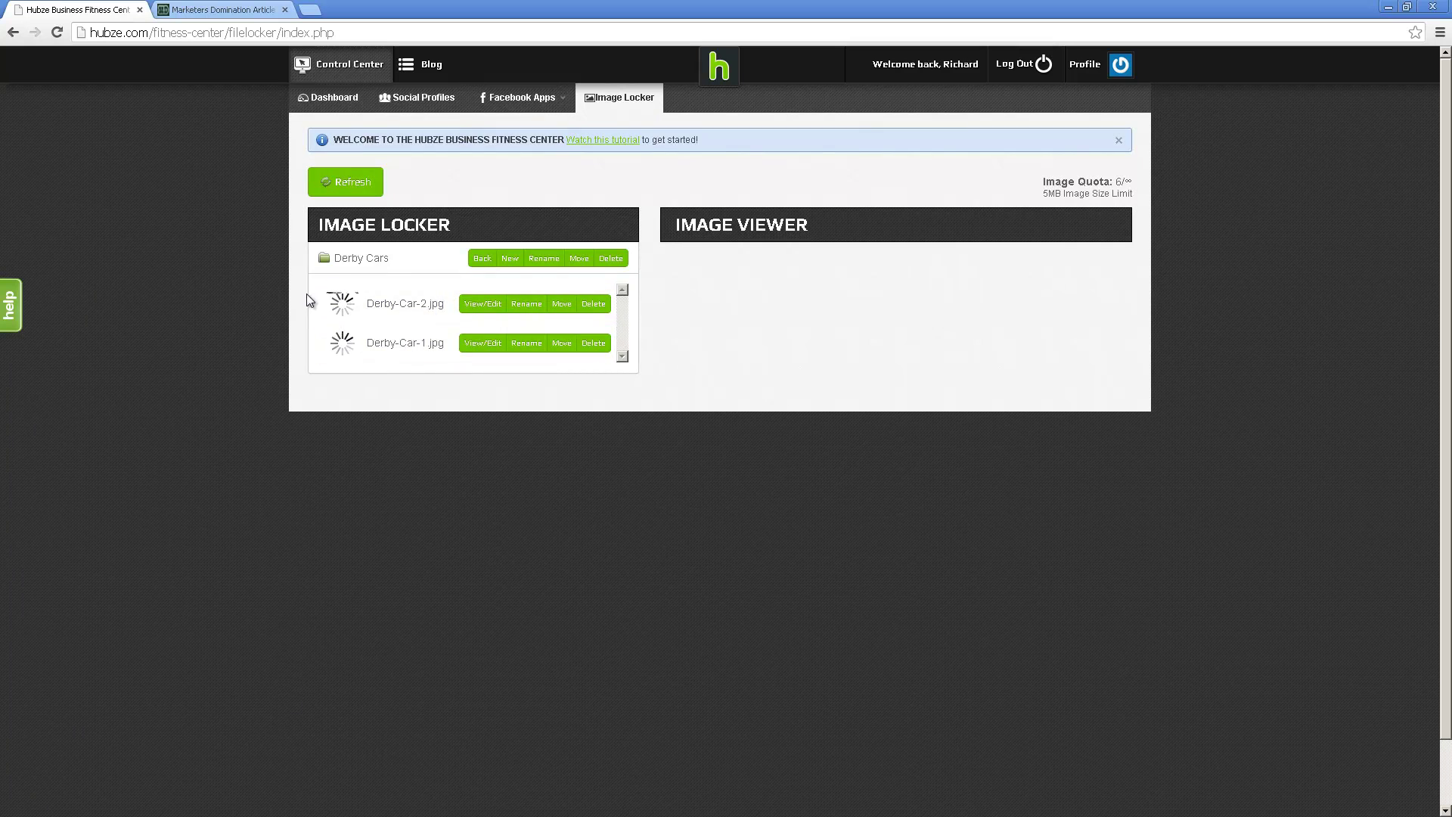
Step: Open Derby-Car-2.jpg for editing and crop away the road strip on its right side, to about 2626 x 1952
{"action": "left_click", "coordinate": [492, 305]}
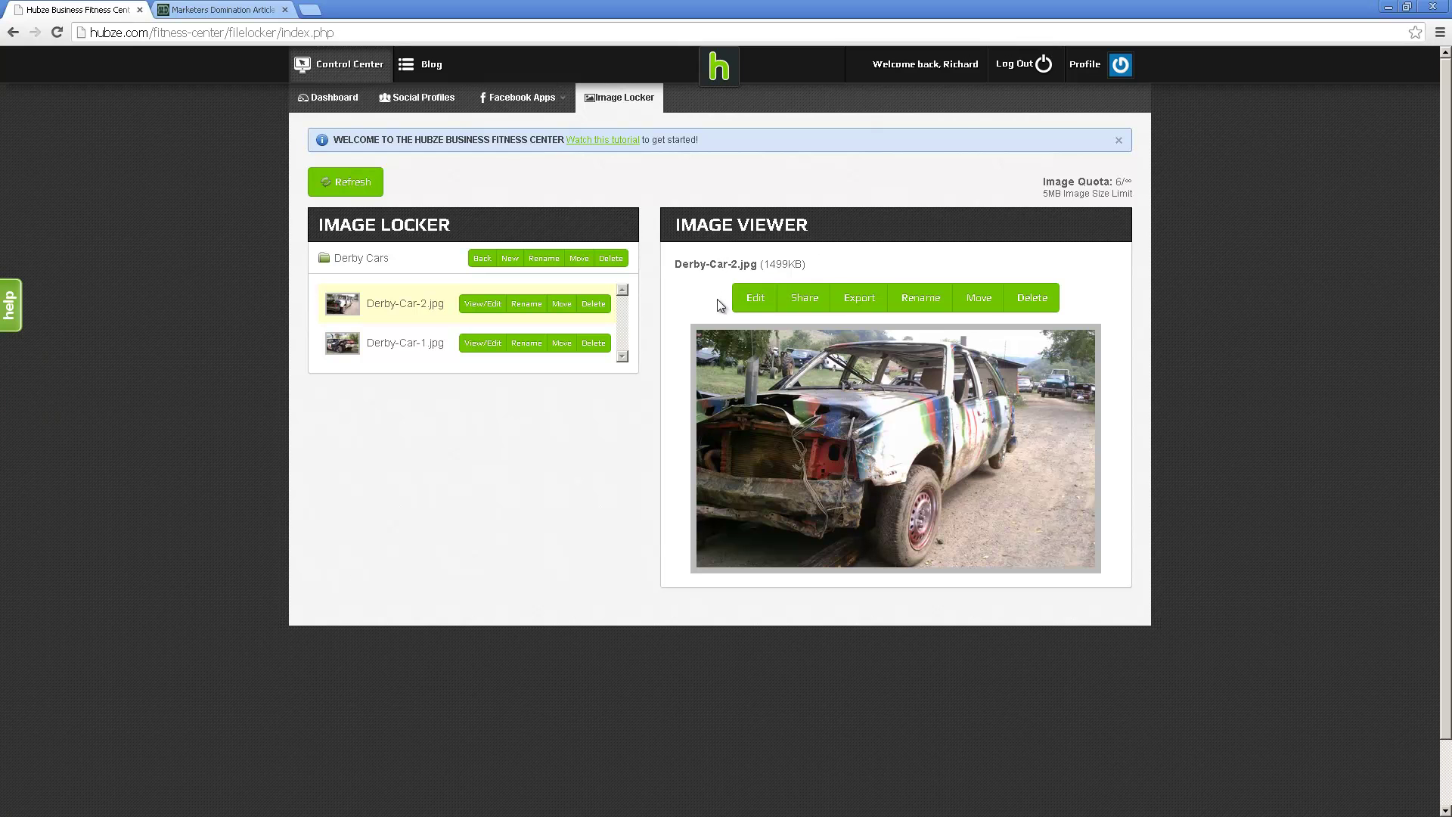
{"action": "left_click", "coordinate": [750, 304]}
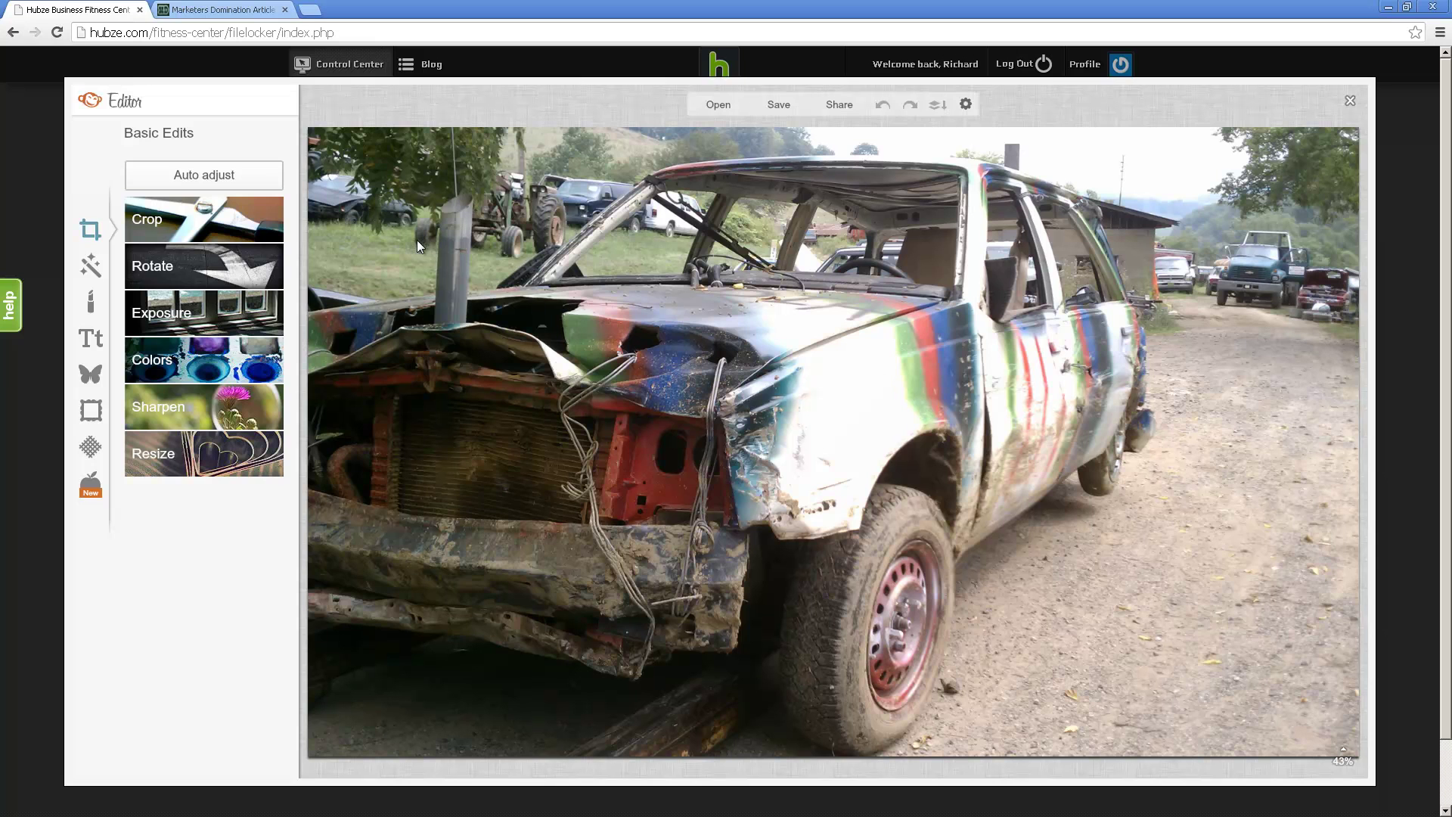
{"action": "left_click", "coordinate": [192, 216]}
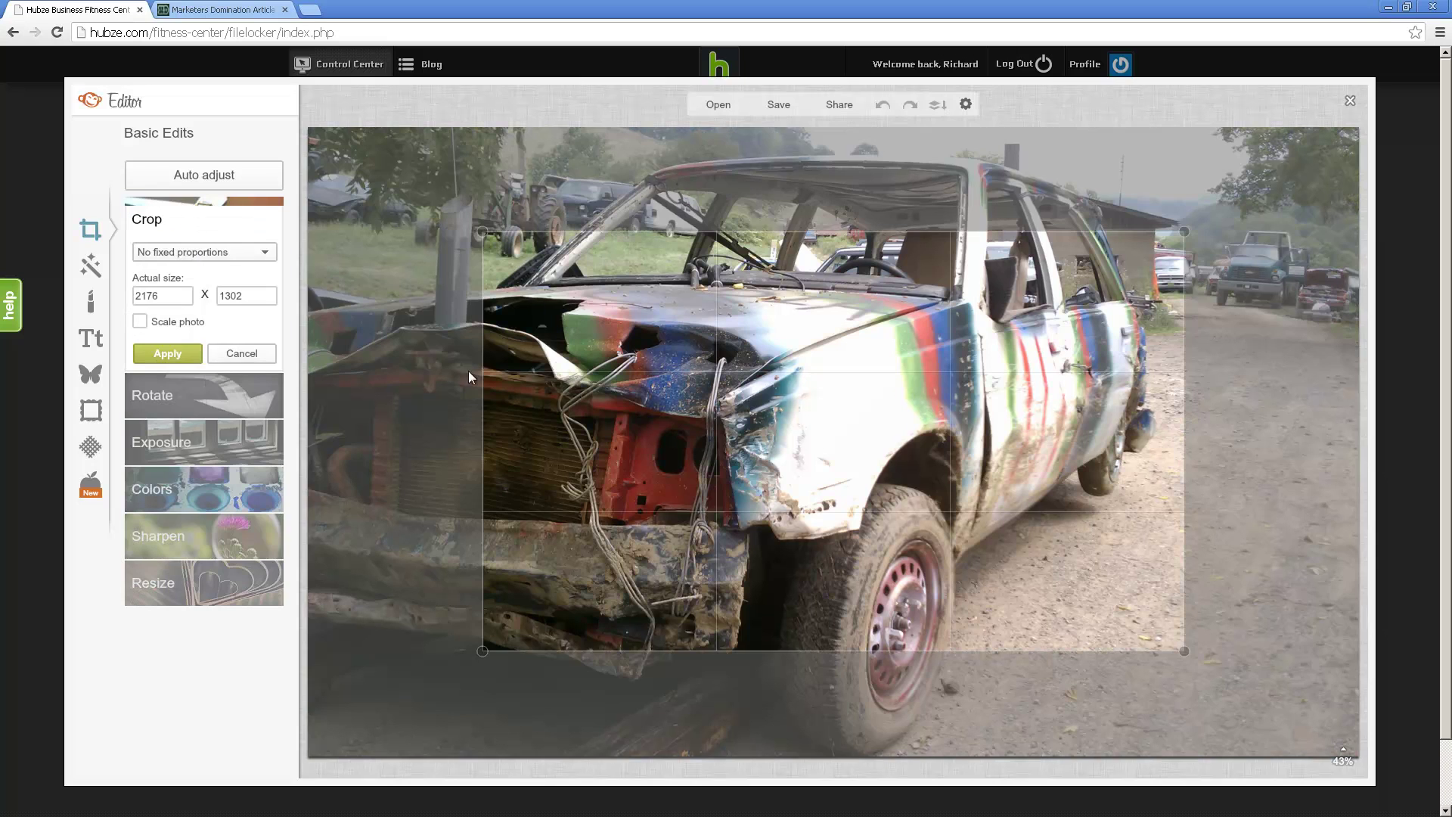
{"action": "left_click_drag", "start_coordinate": [857, 442], "coordinate": [683, 338]}
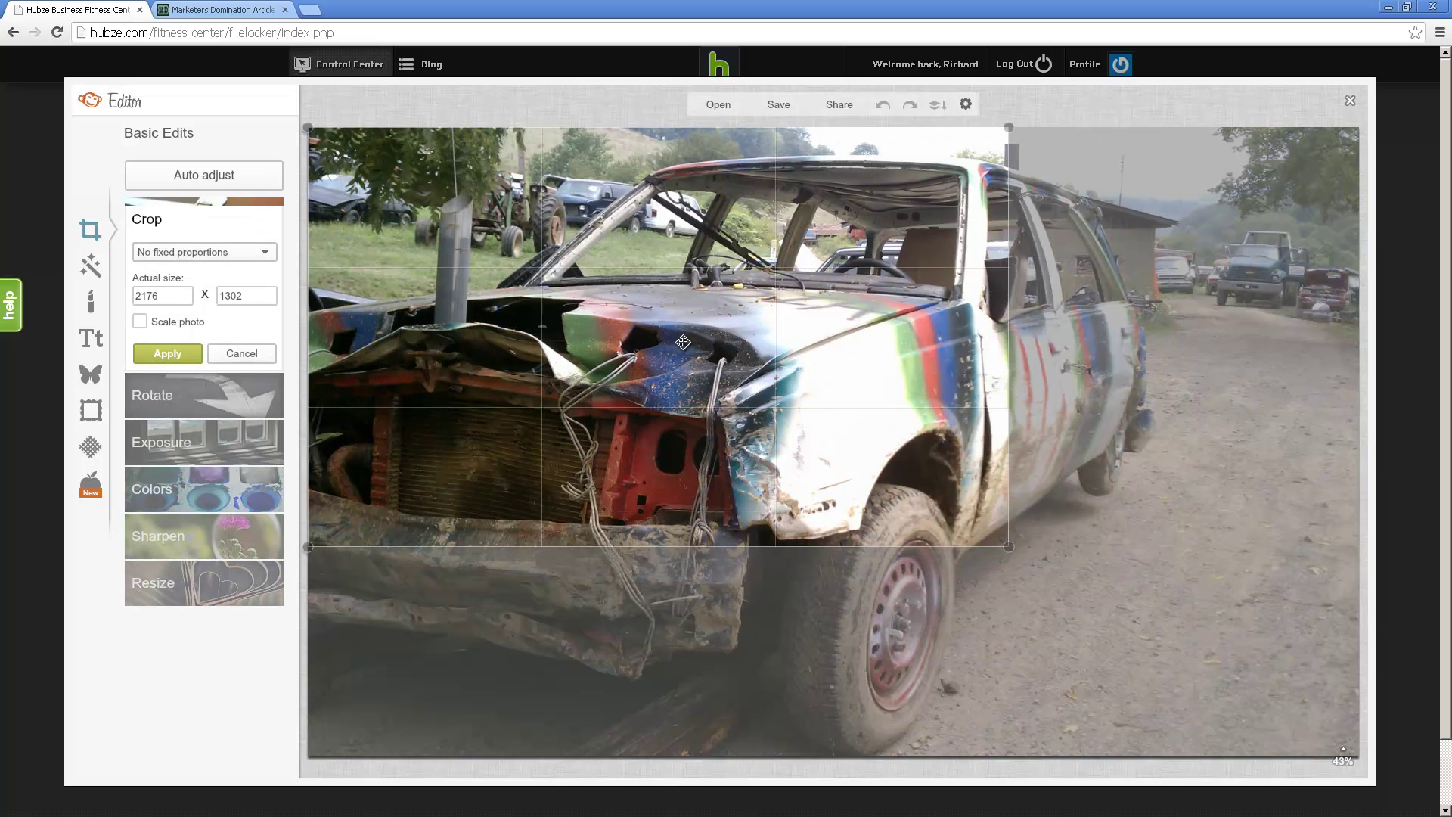
{"action": "left_click_drag", "start_coordinate": [1006, 544], "coordinate": [1150, 779]}
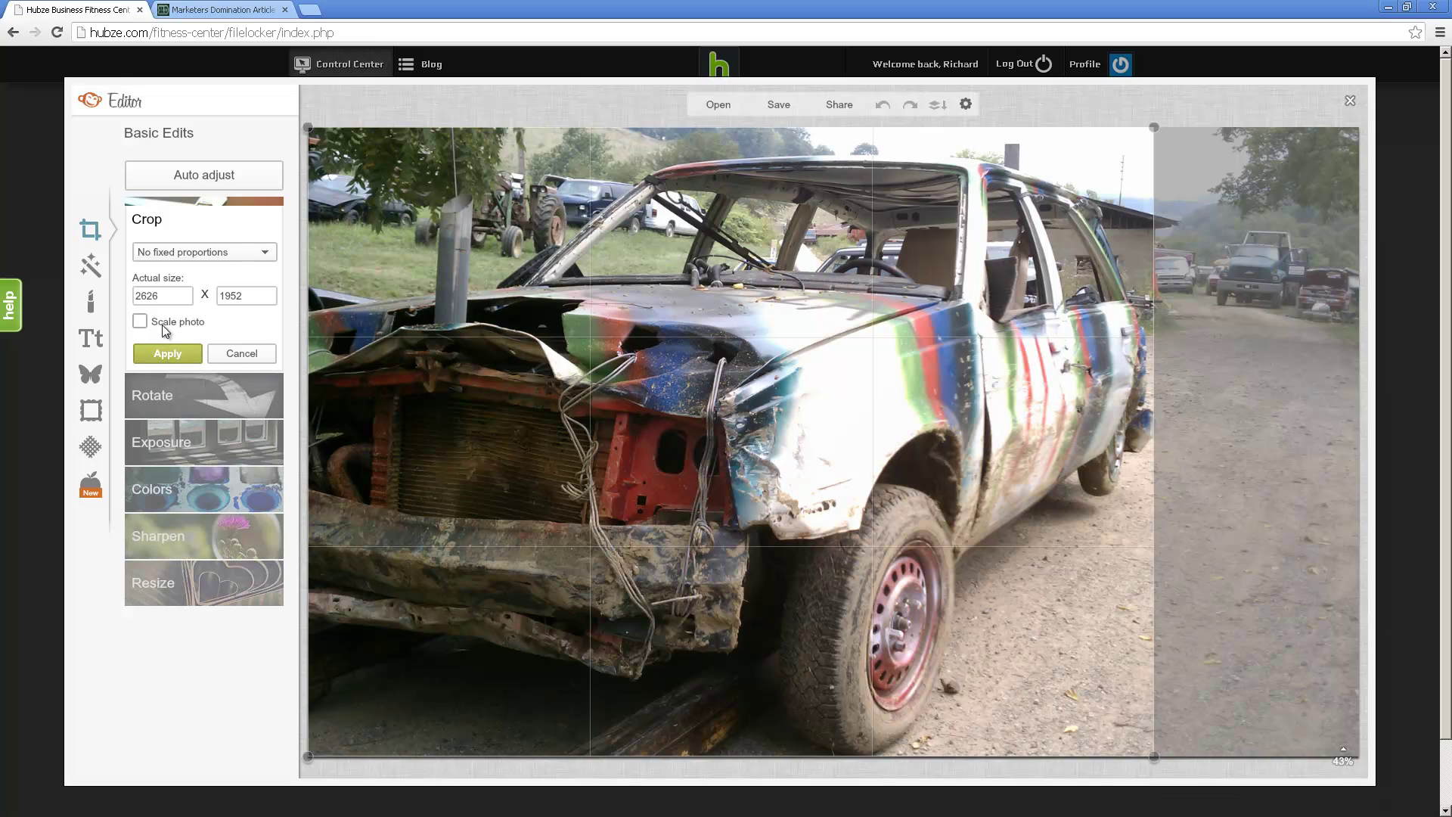
{"action": "left_click", "coordinate": [167, 355]}
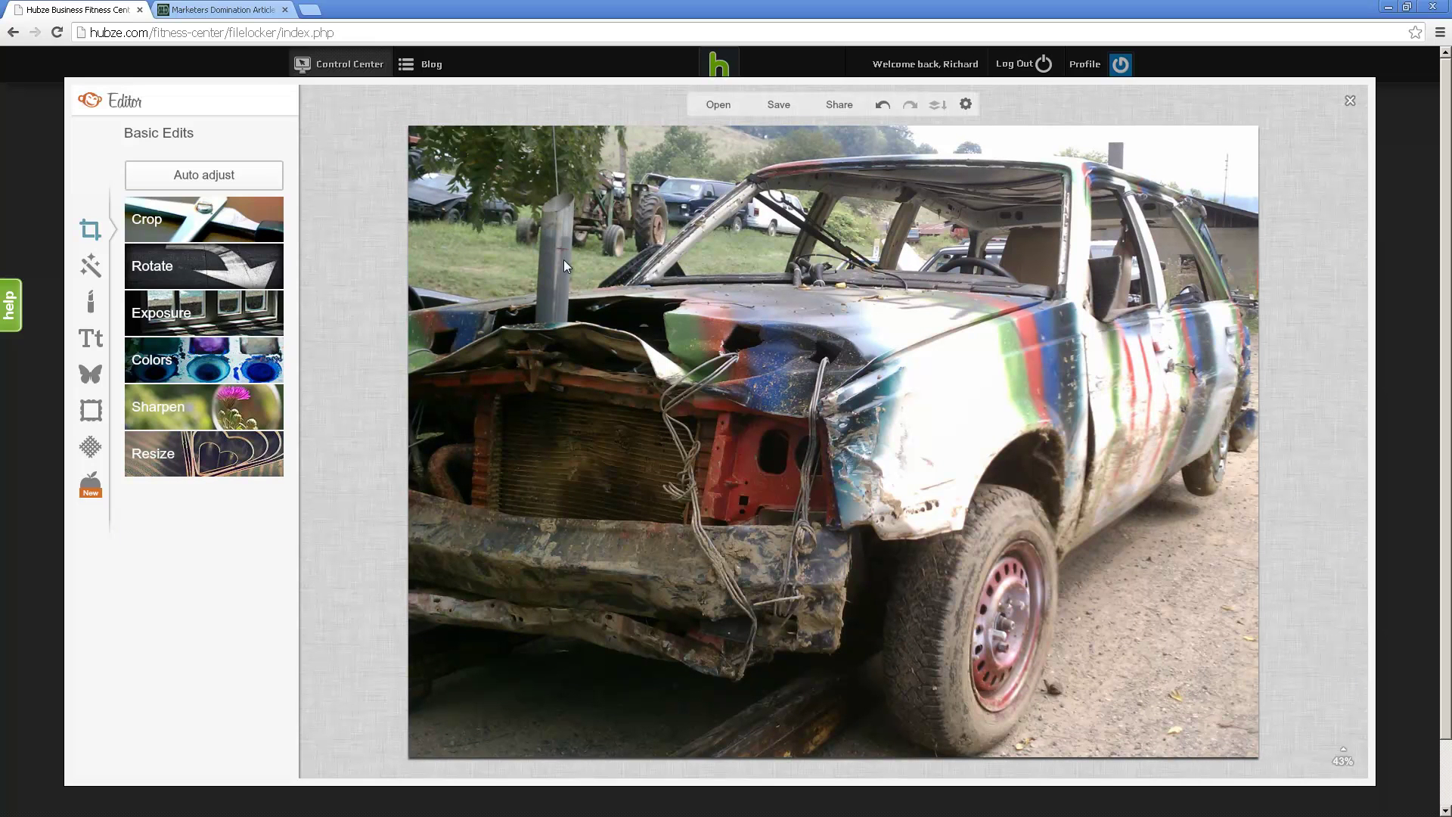
Step: Crop a thin strip off the top of the photo at full width, to about 2626 x 1875, with Scale photo enabled
{"action": "left_click", "coordinate": [221, 231]}
{"action": "left_click_drag", "start_coordinate": [751, 372], "coordinate": [515, 175]}
{"action": "left_click_drag", "start_coordinate": [974, 547], "coordinate": [1312, 803]}
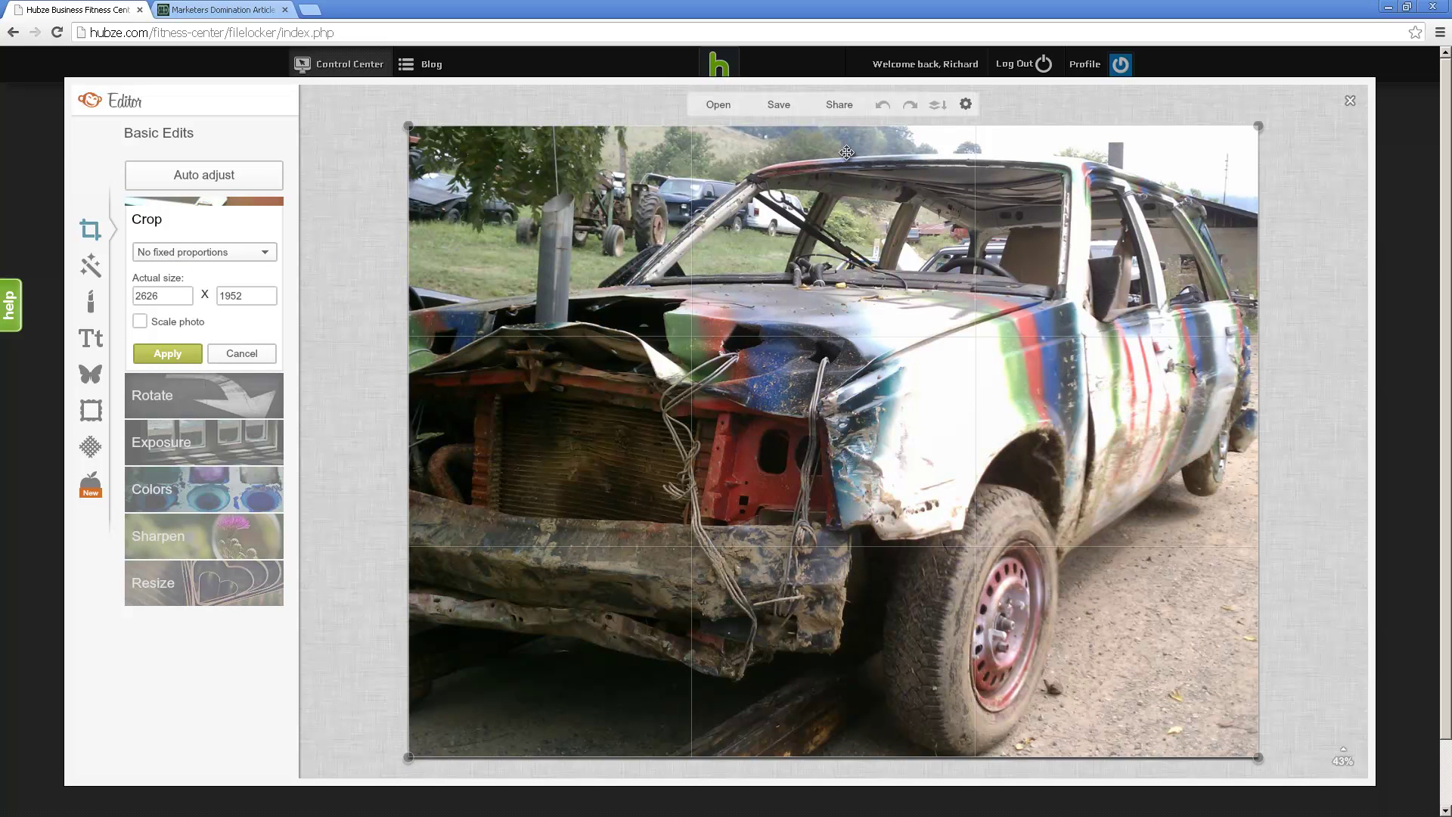
{"action": "left_click_drag", "start_coordinate": [1259, 127], "coordinate": [1285, 152]}
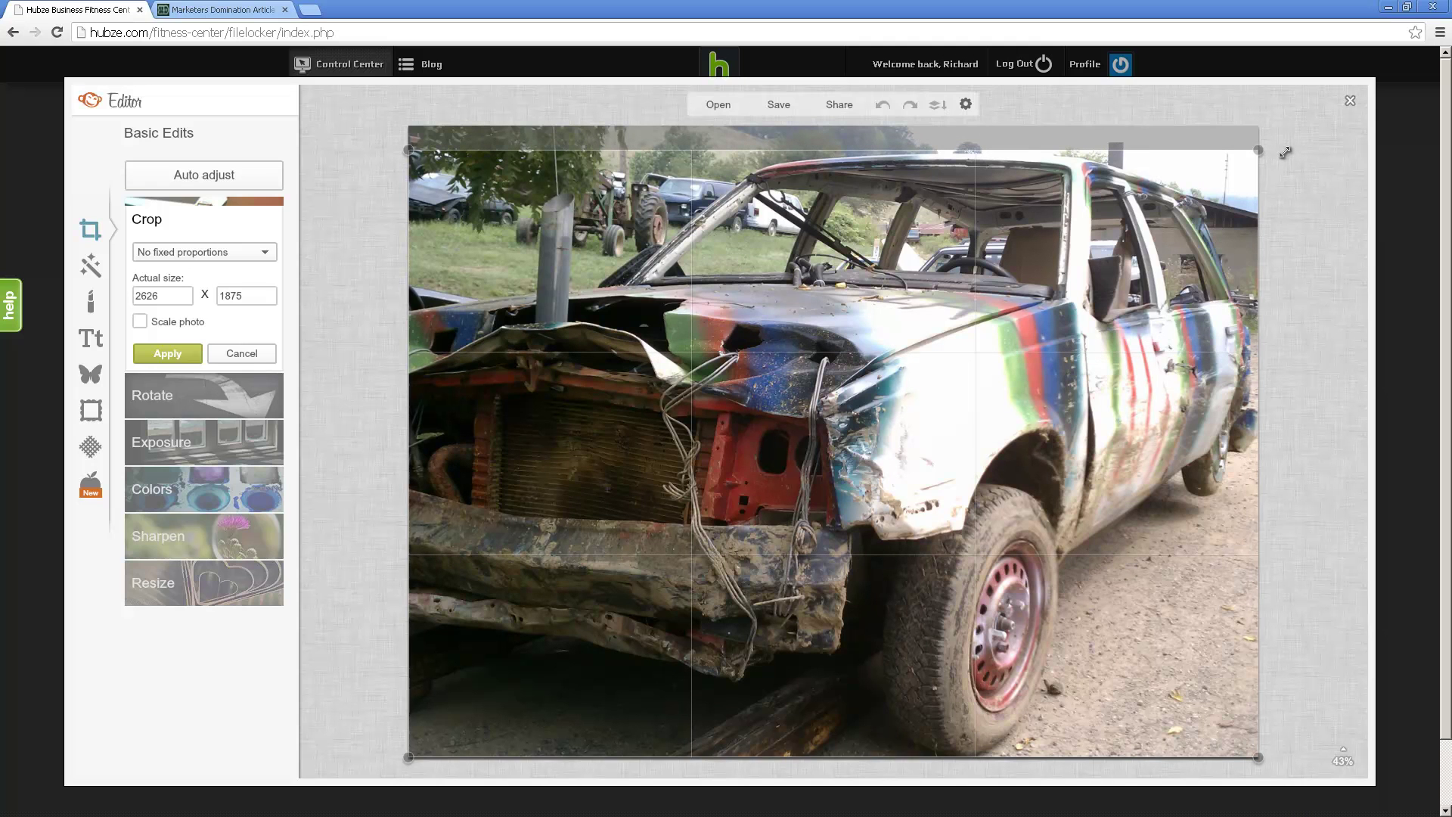
{"action": "left_click", "coordinate": [140, 321]}
{"action": "left_click", "coordinate": [165, 352]}
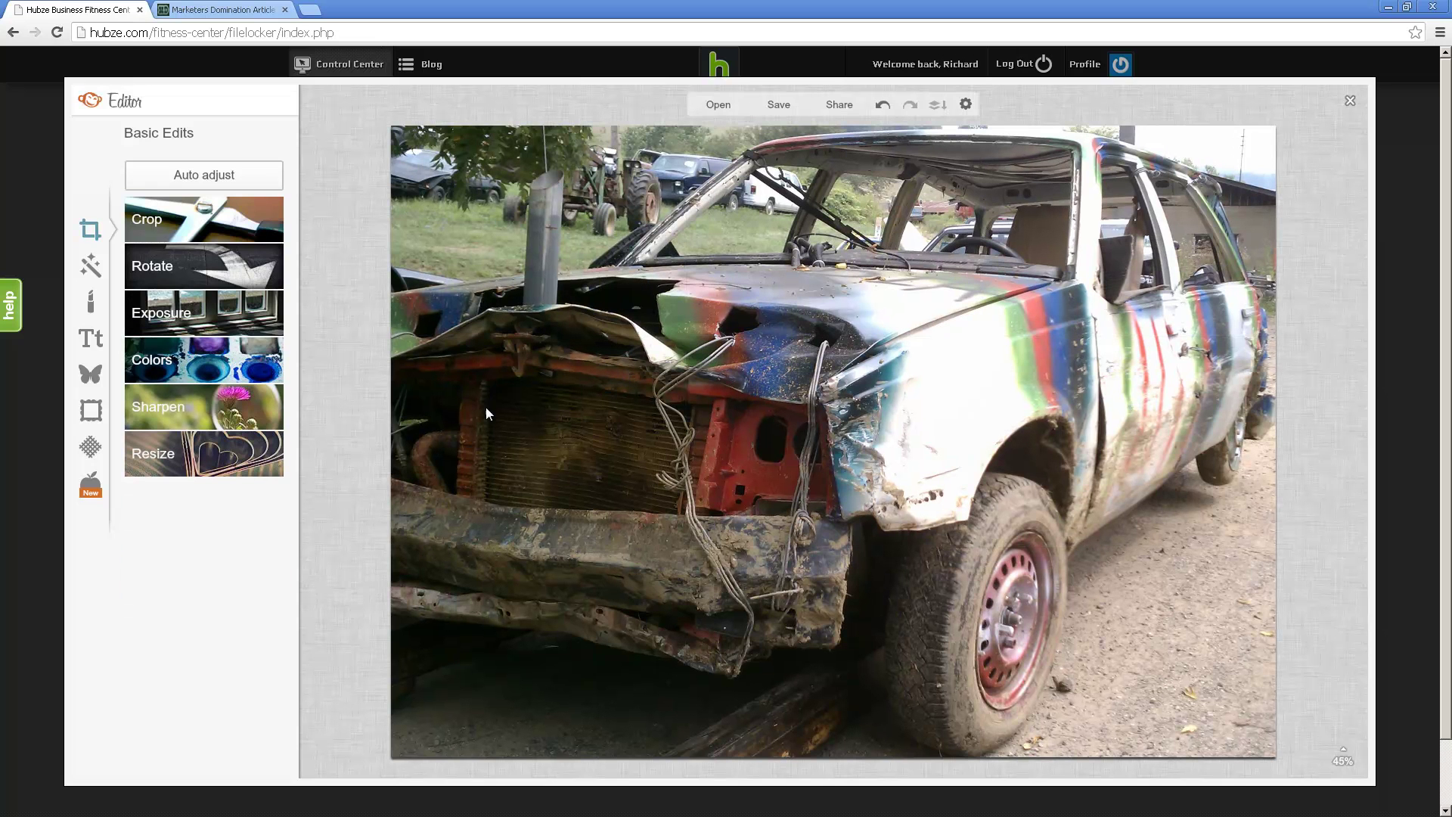
Step: Adjust the photo's exposure using brightness, highlights, shadows and contrast, and apply the result
{"action": "left_click", "coordinate": [145, 316]}
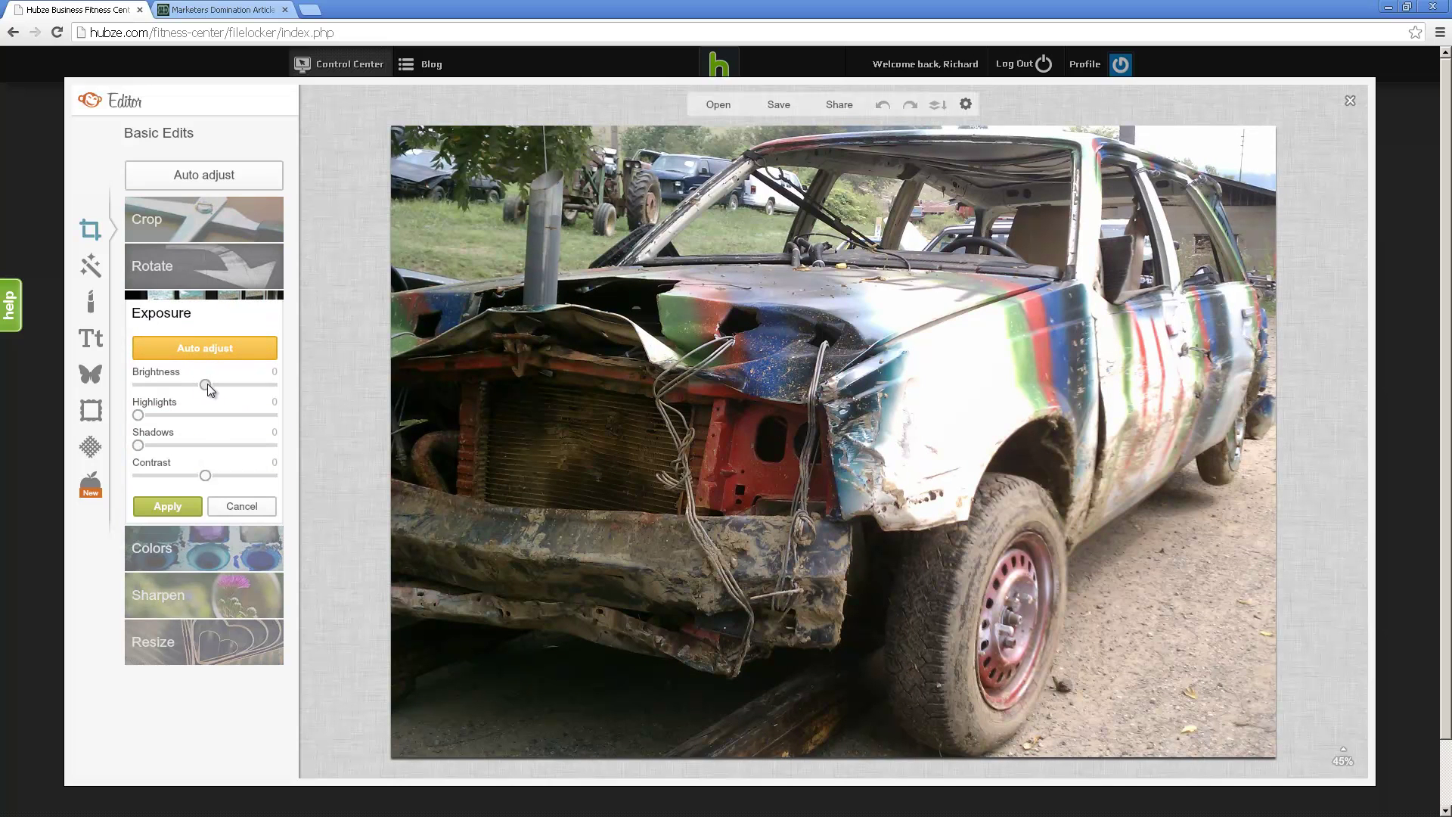
{"action": "mouse_move", "coordinate": [207, 382]}
{"action": "left_mouse_down"}
{"action": "mouse_move", "coordinate": [136, 386]}
{"action": "mouse_move", "coordinate": [287, 396]}
{"action": "mouse_move", "coordinate": [203, 386]}
{"action": "left_mouse_up"}
{"action": "mouse_move", "coordinate": [139, 414]}
{"action": "left_mouse_down"}
{"action": "mouse_move", "coordinate": [220, 414]}
{"action": "mouse_move", "coordinate": [120, 415]}
{"action": "left_mouse_up"}
{"action": "left_click_drag", "start_coordinate": [138, 420], "coordinate": [111, 465]}
{"action": "mouse_move", "coordinate": [204, 474]}
{"action": "left_mouse_down"}
{"action": "mouse_move", "coordinate": [121, 475]}
{"action": "mouse_move", "coordinate": [284, 496]}
{"action": "mouse_move", "coordinate": [200, 500]}
{"action": "left_mouse_up"}
{"action": "left_click", "coordinate": [189, 505]}
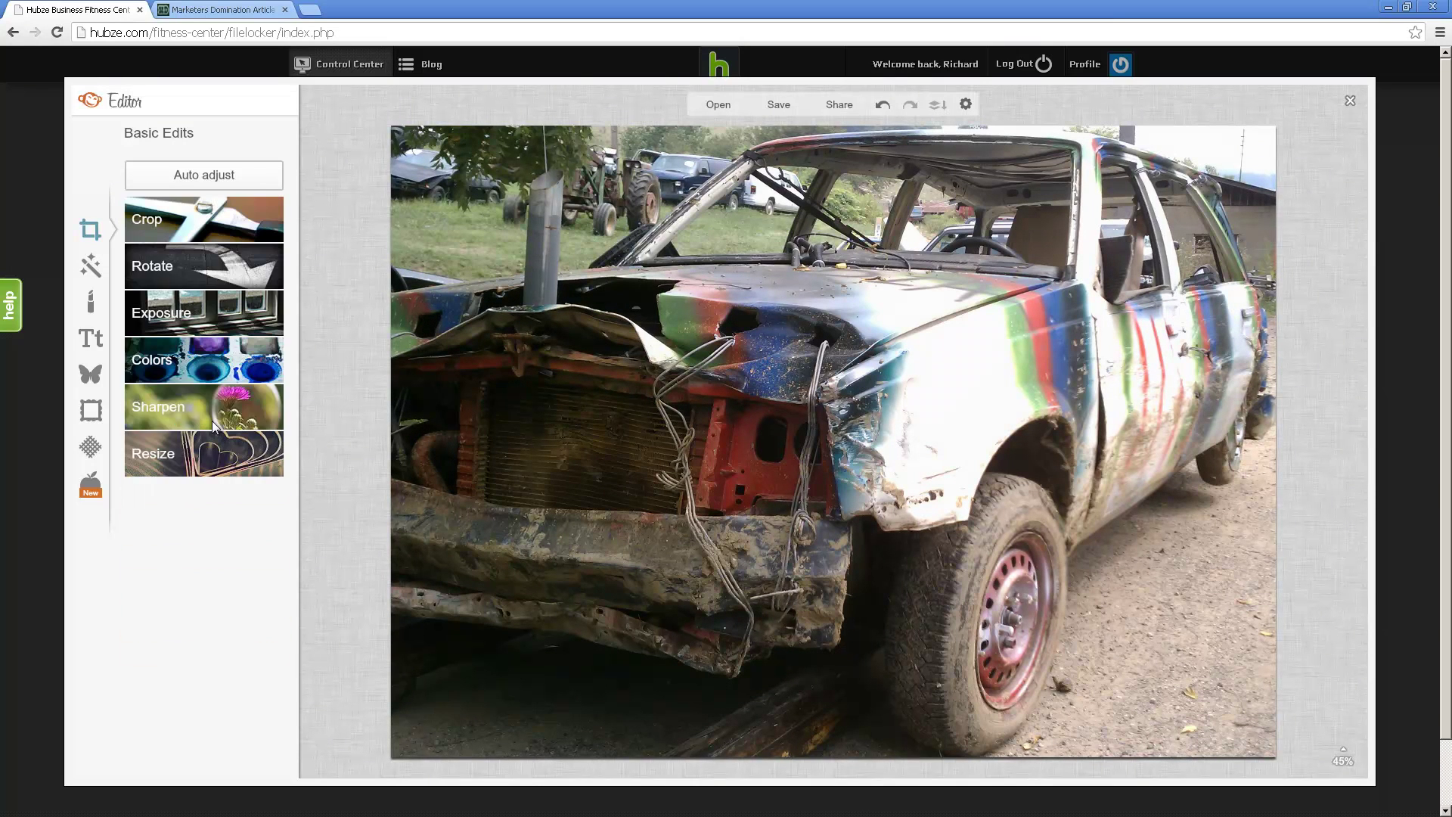
Step: Set the photo's color saturation to 3, fine-tune its temperature near neutral, and apply the color changes
{"action": "left_click", "coordinate": [183, 366]}
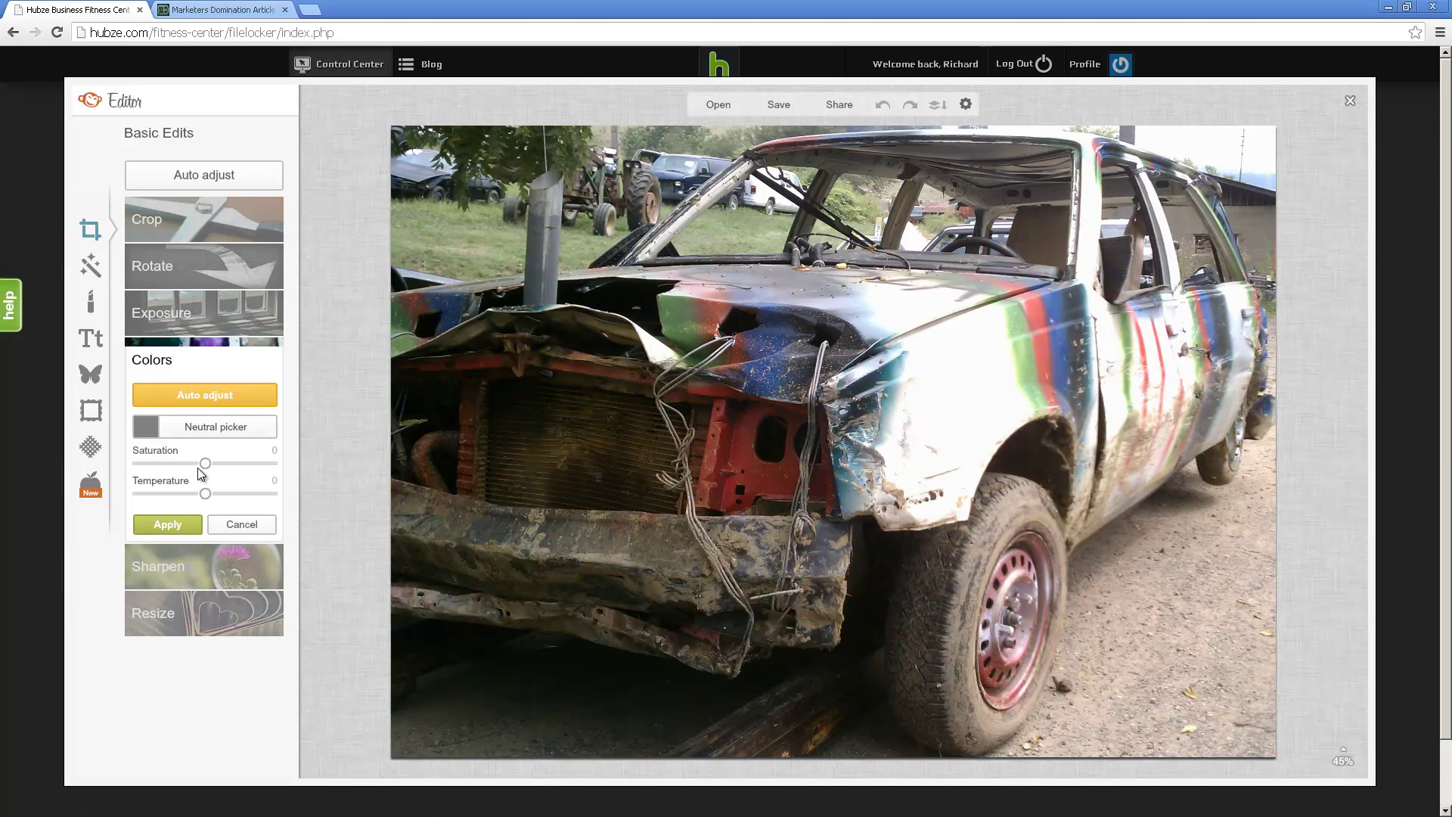
{"action": "mouse_move", "coordinate": [205, 463]}
{"action": "left_mouse_down"}
{"action": "mouse_move", "coordinate": [261, 469]}
{"action": "mouse_move", "coordinate": [195, 471]}
{"action": "left_mouse_up"}
{"action": "left_click_drag", "start_coordinate": [202, 464], "coordinate": [209, 473]}
{"action": "left_click_drag", "start_coordinate": [207, 475], "coordinate": [221, 501]}
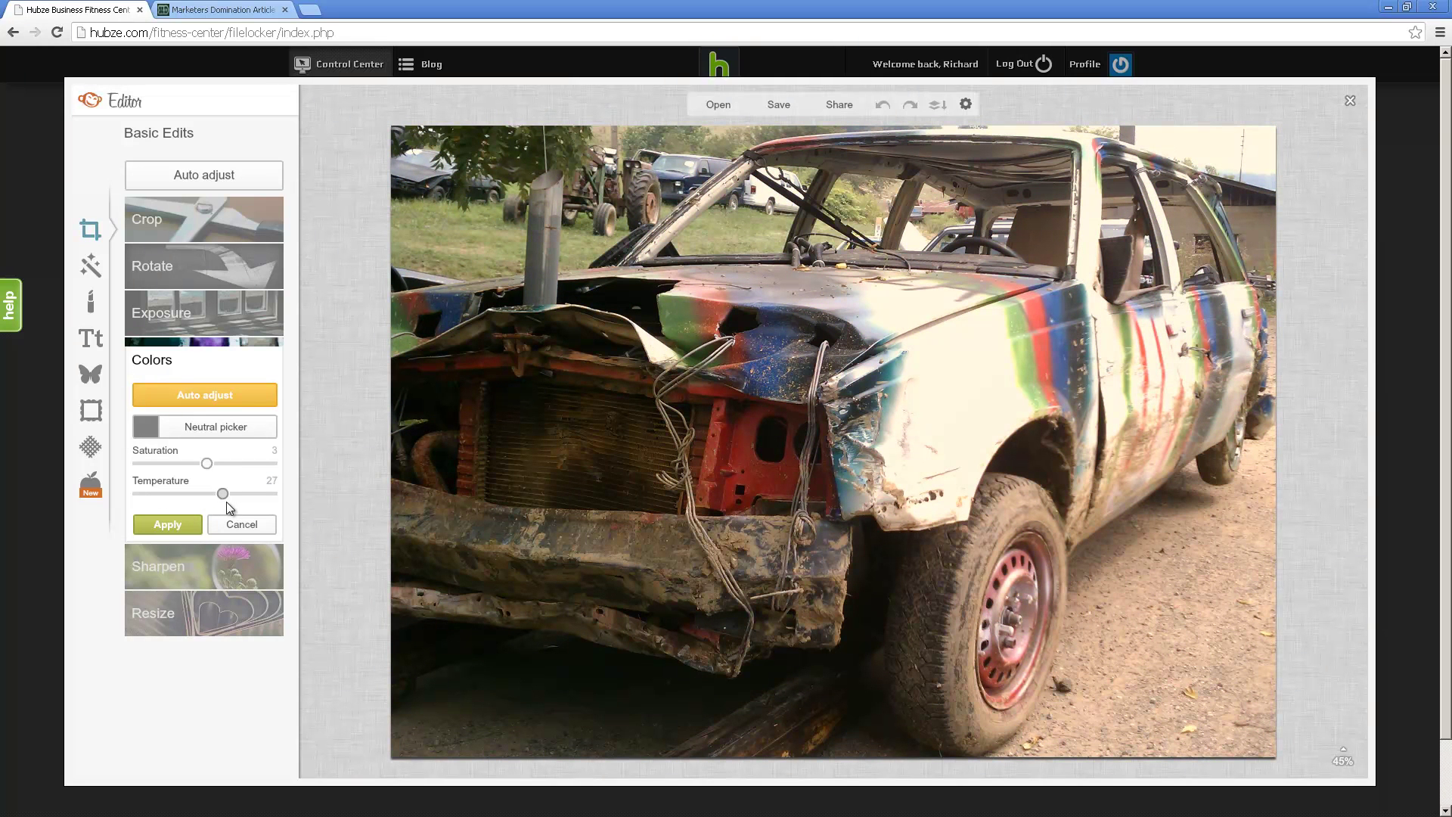
{"action": "left_click_drag", "start_coordinate": [233, 501], "coordinate": [213, 499]}
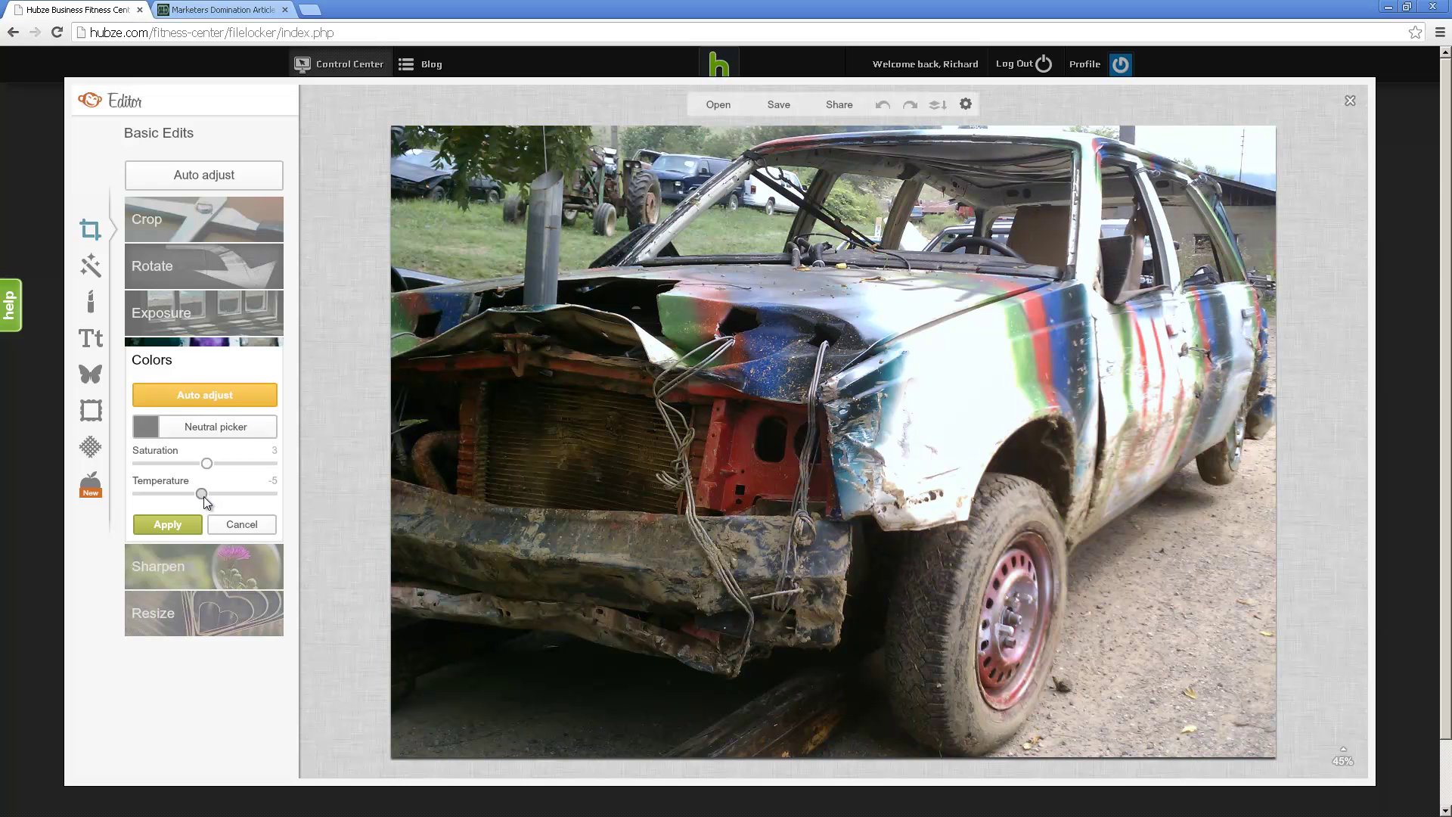
{"action": "left_click_drag", "start_coordinate": [202, 505], "coordinate": [201, 506]}
{"action": "mouse_move", "coordinate": [206, 497]}
{"action": "left_mouse_down"}
{"action": "mouse_move", "coordinate": [194, 495]}
{"action": "mouse_move", "coordinate": [211, 511]}
{"action": "left_mouse_up"}
{"action": "left_click", "coordinate": [186, 529]}
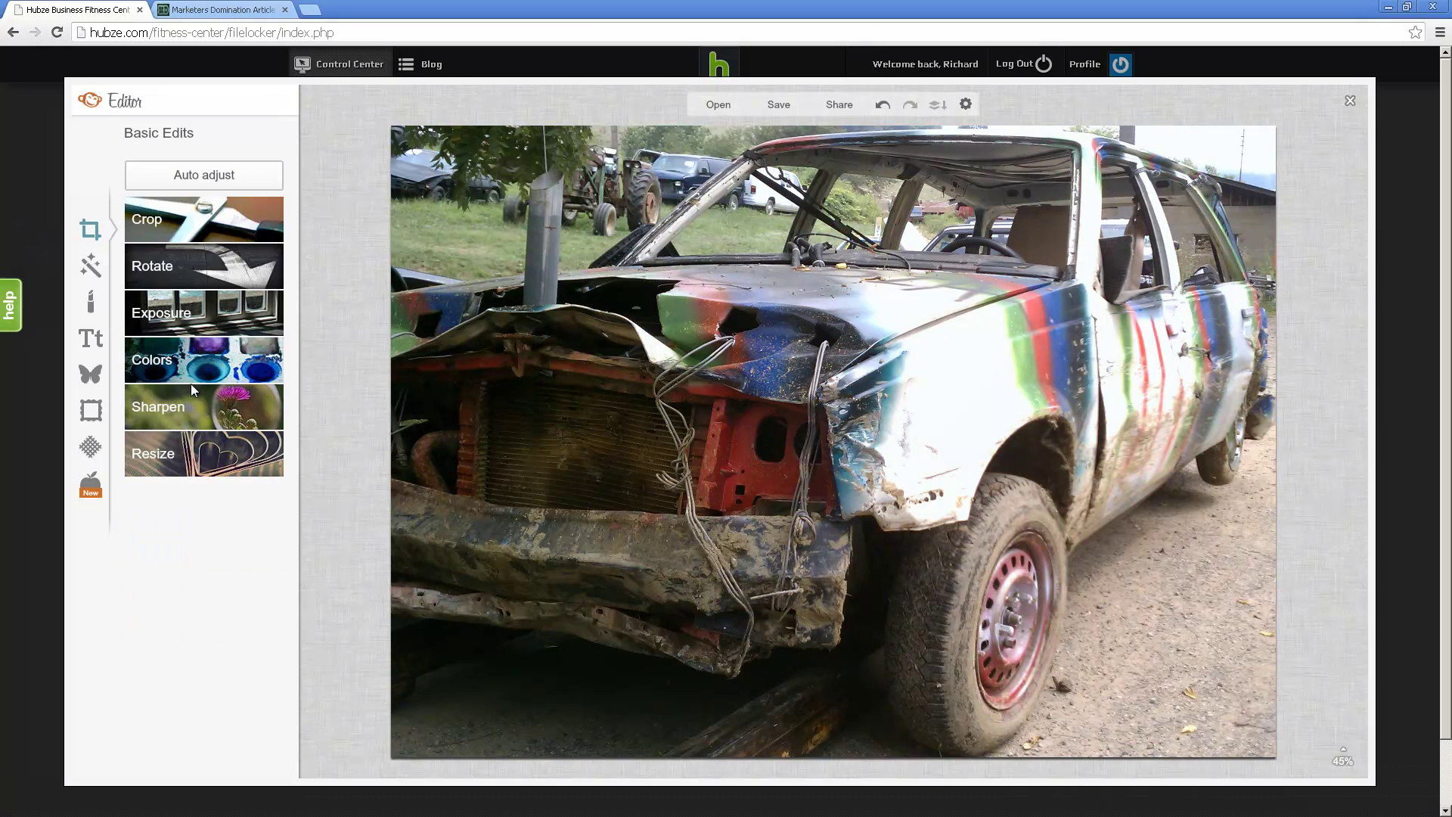
Step: Try sharpening the car photo at several strengths, ending with Sharpness at 22
{"action": "left_click", "coordinate": [186, 407]}
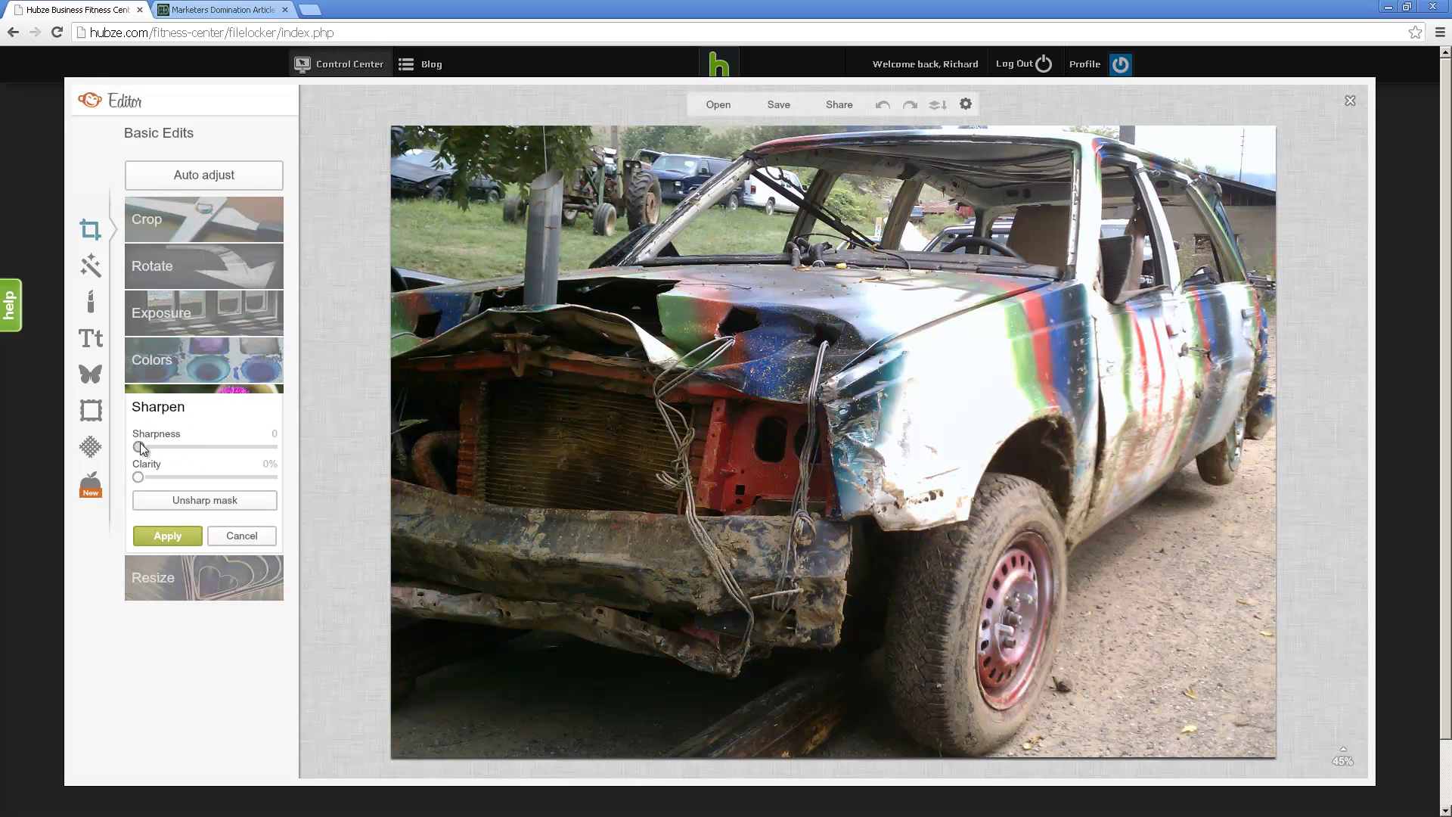
{"action": "left_click_drag", "start_coordinate": [144, 446], "coordinate": [170, 446]}
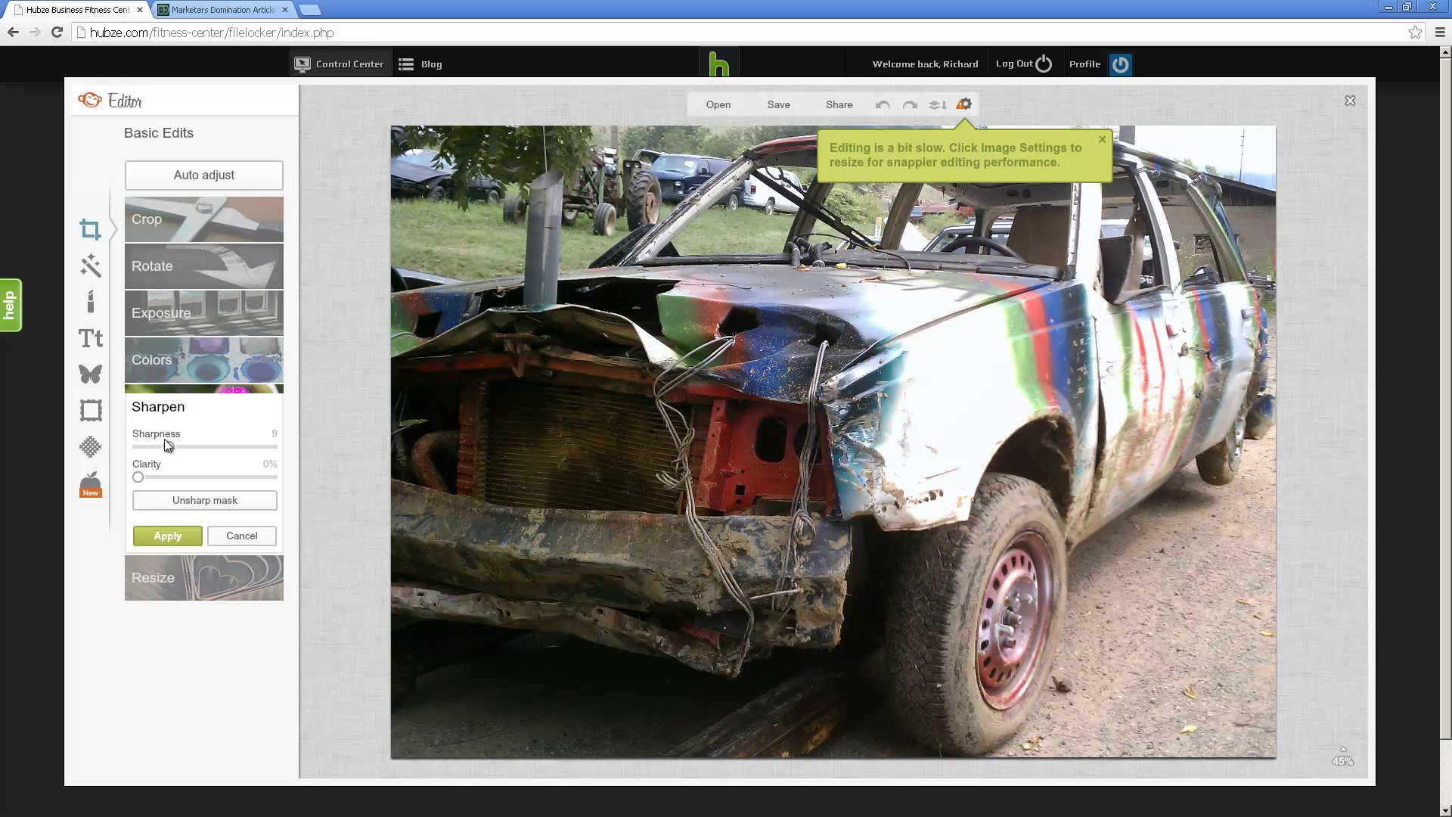
{"action": "left_click_drag", "start_coordinate": [171, 452], "coordinate": [277, 458]}
{"action": "left_click_drag", "start_coordinate": [266, 454], "coordinate": [217, 457]}
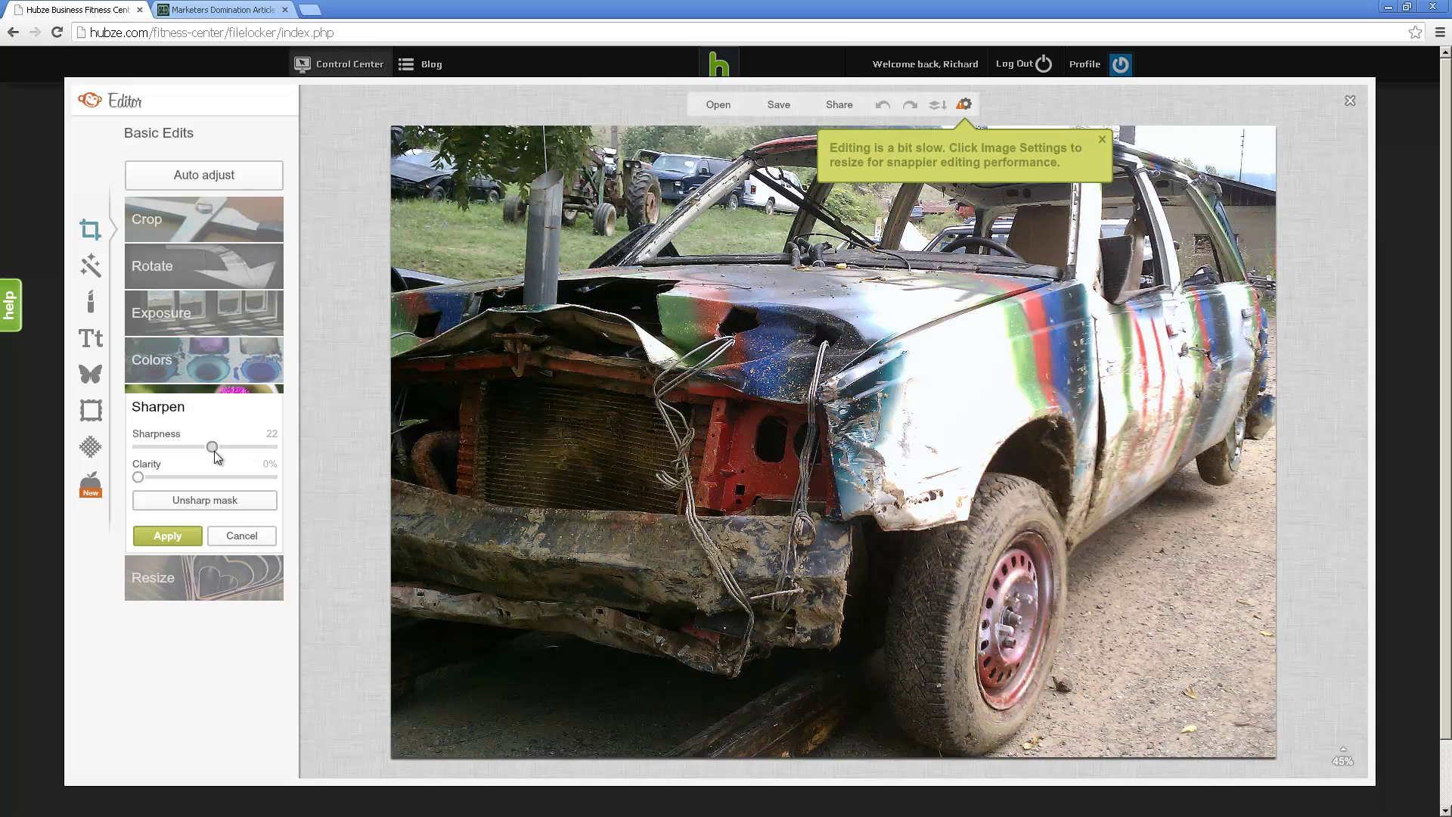
{"action": "left_click", "coordinate": [978, 166]}
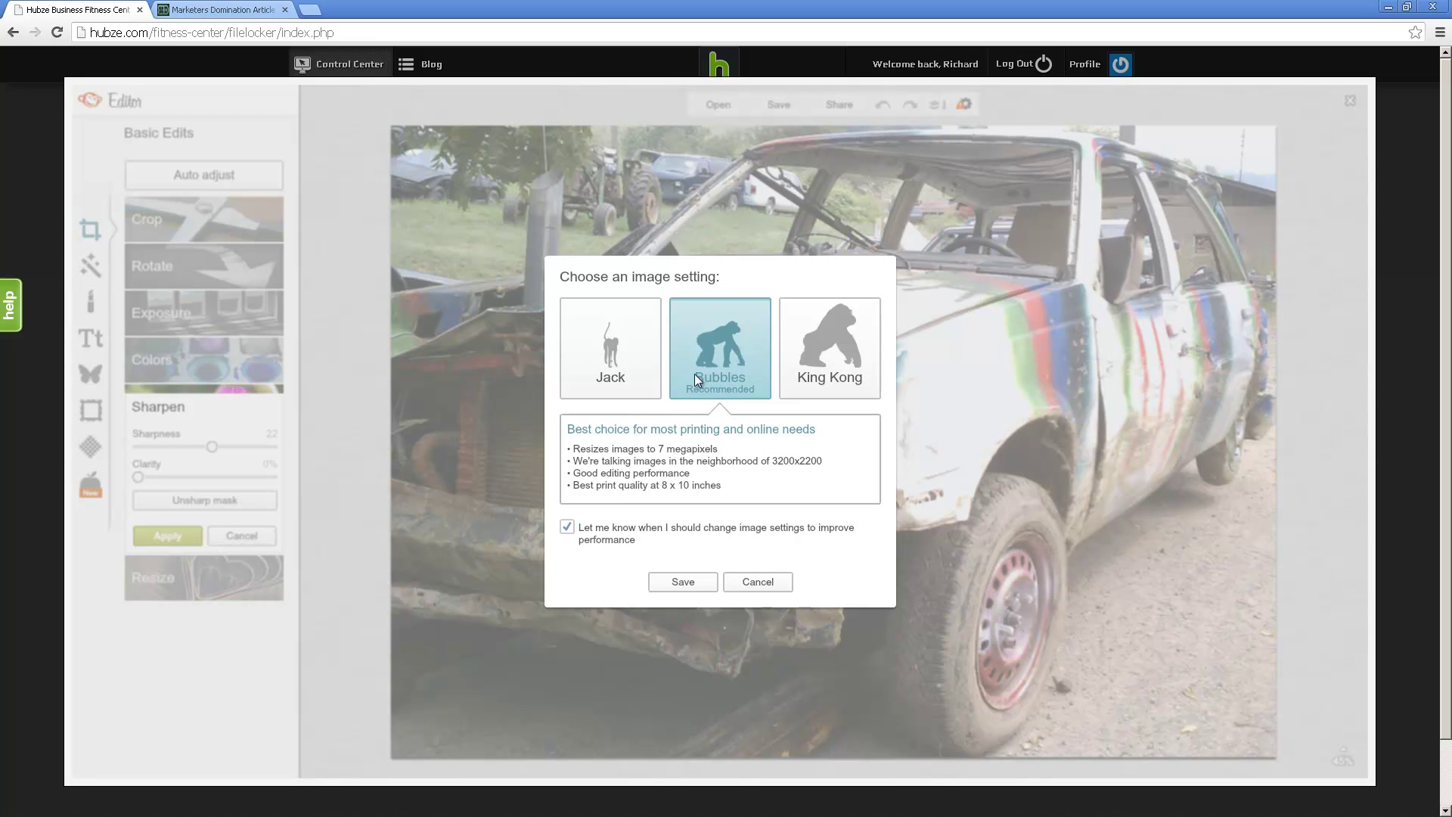
{"action": "left_click", "coordinate": [568, 527]}
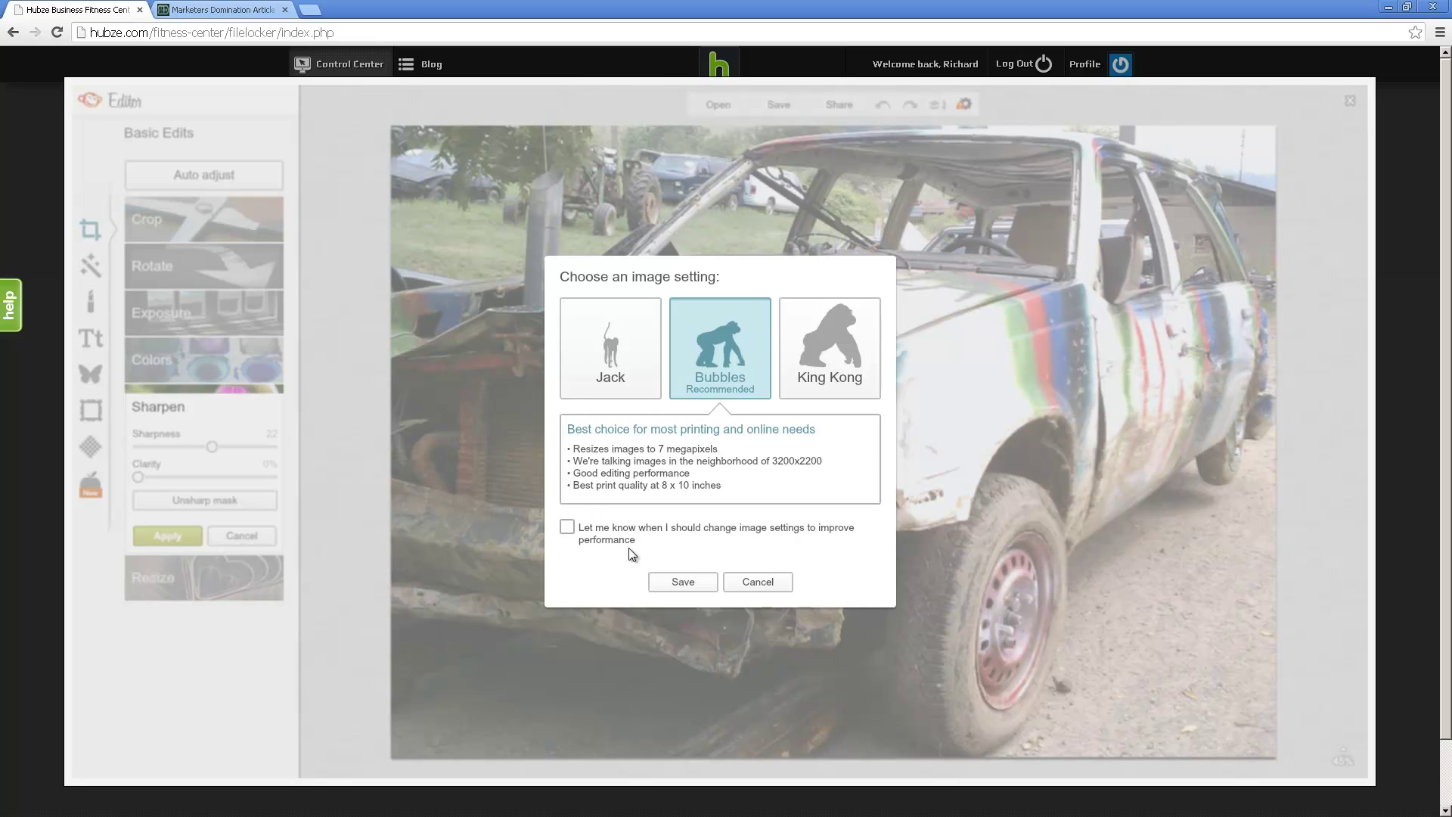
{"action": "left_click", "coordinate": [760, 584]}
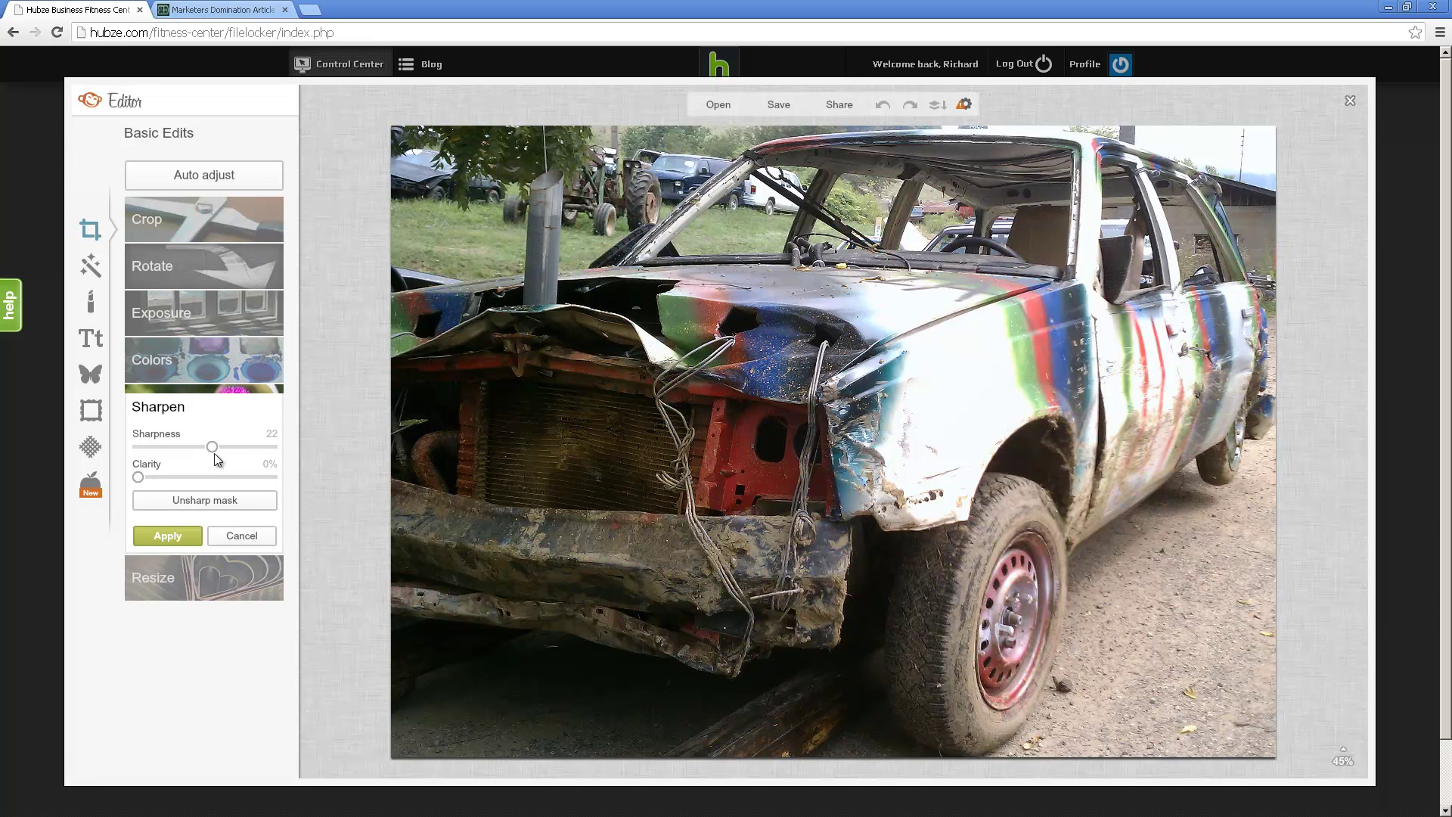
Step: Return Sharpness to 0, try Clarity up to 98%, reset it to 0%, and cancel the sharpening
{"action": "left_click_drag", "start_coordinate": [213, 448], "coordinate": [171, 445]}
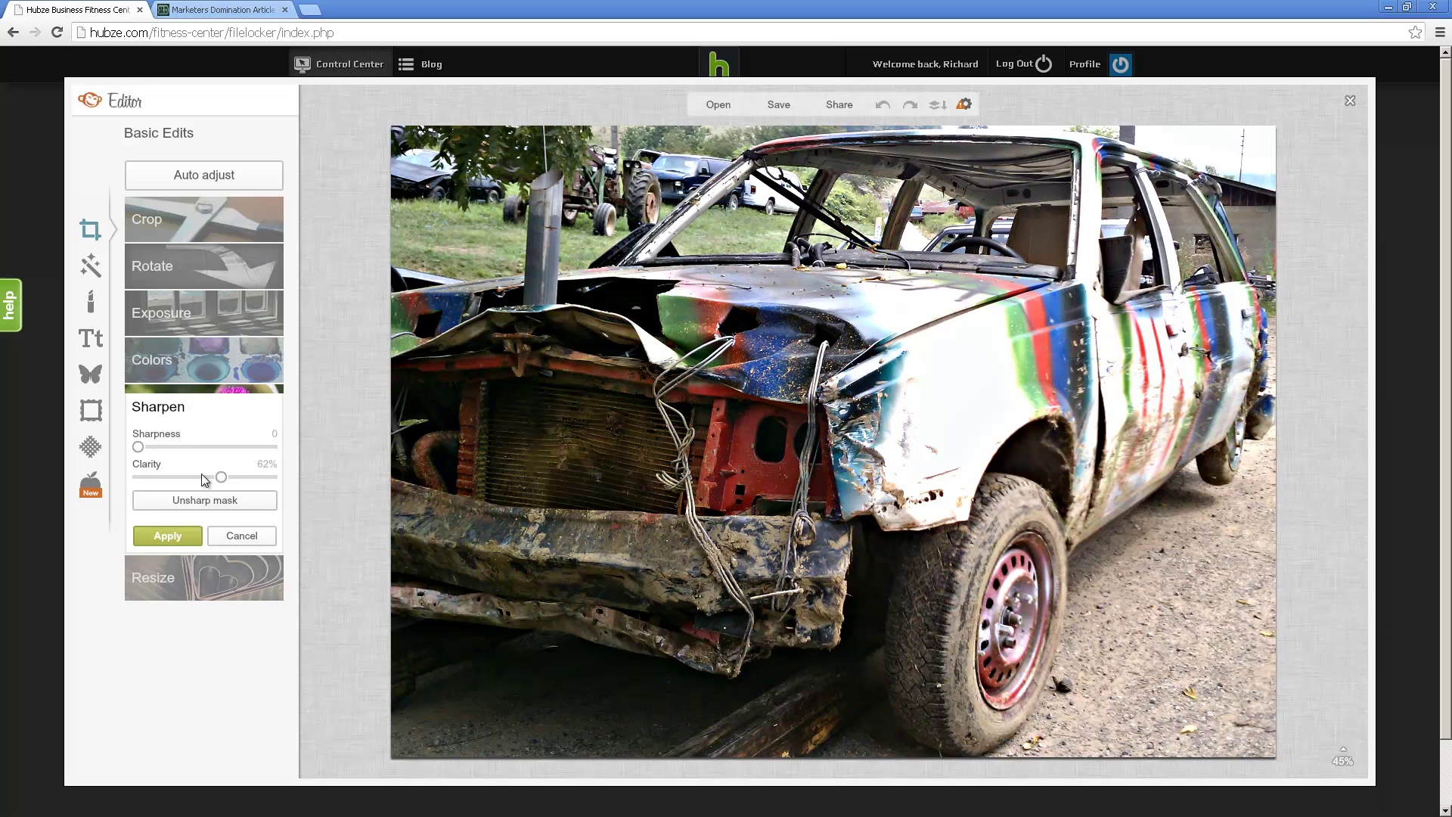
{"action": "left_click_drag", "start_coordinate": [220, 477], "coordinate": [270, 484]}
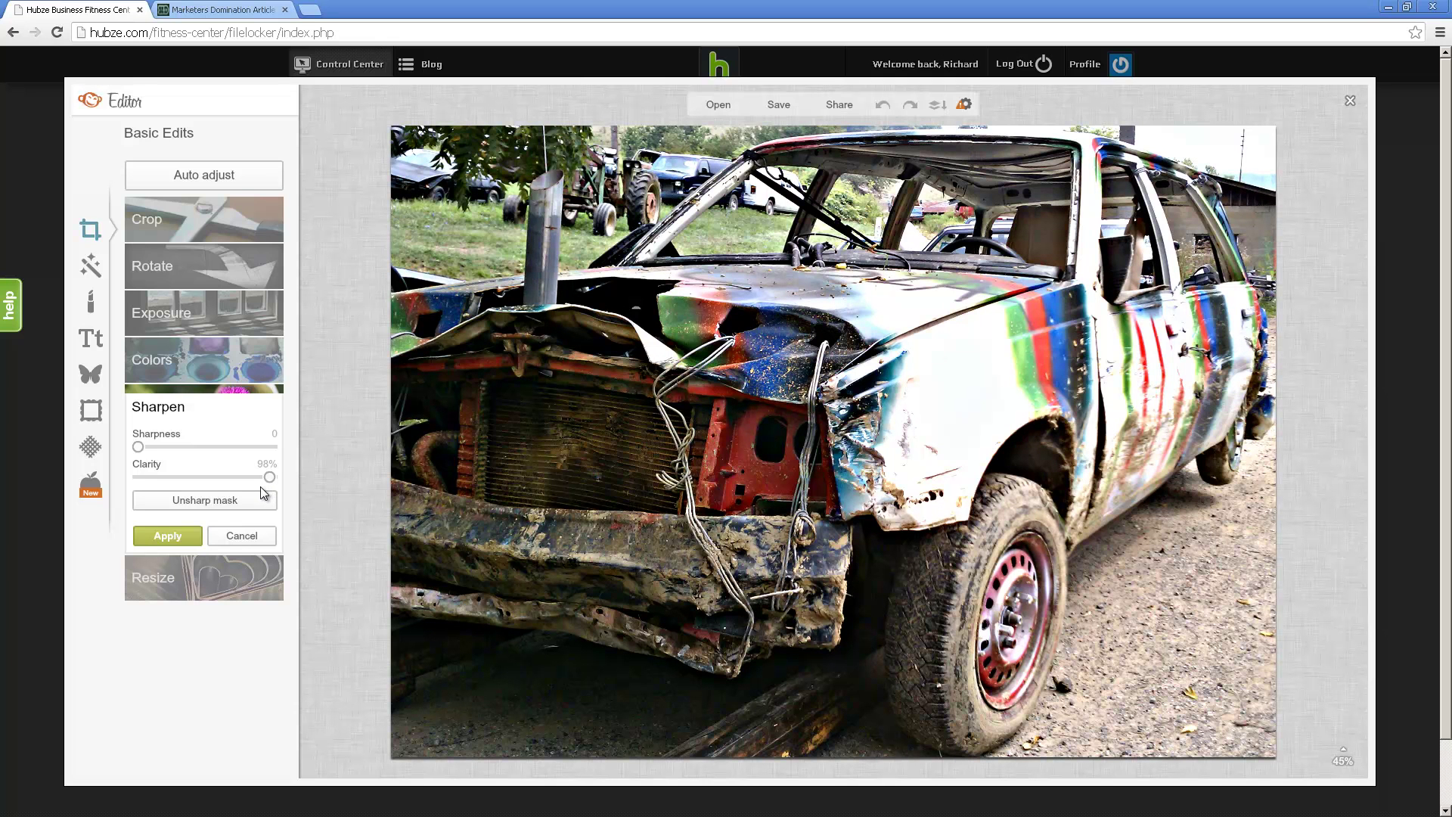
{"action": "left_click_drag", "start_coordinate": [270, 478], "coordinate": [95, 492]}
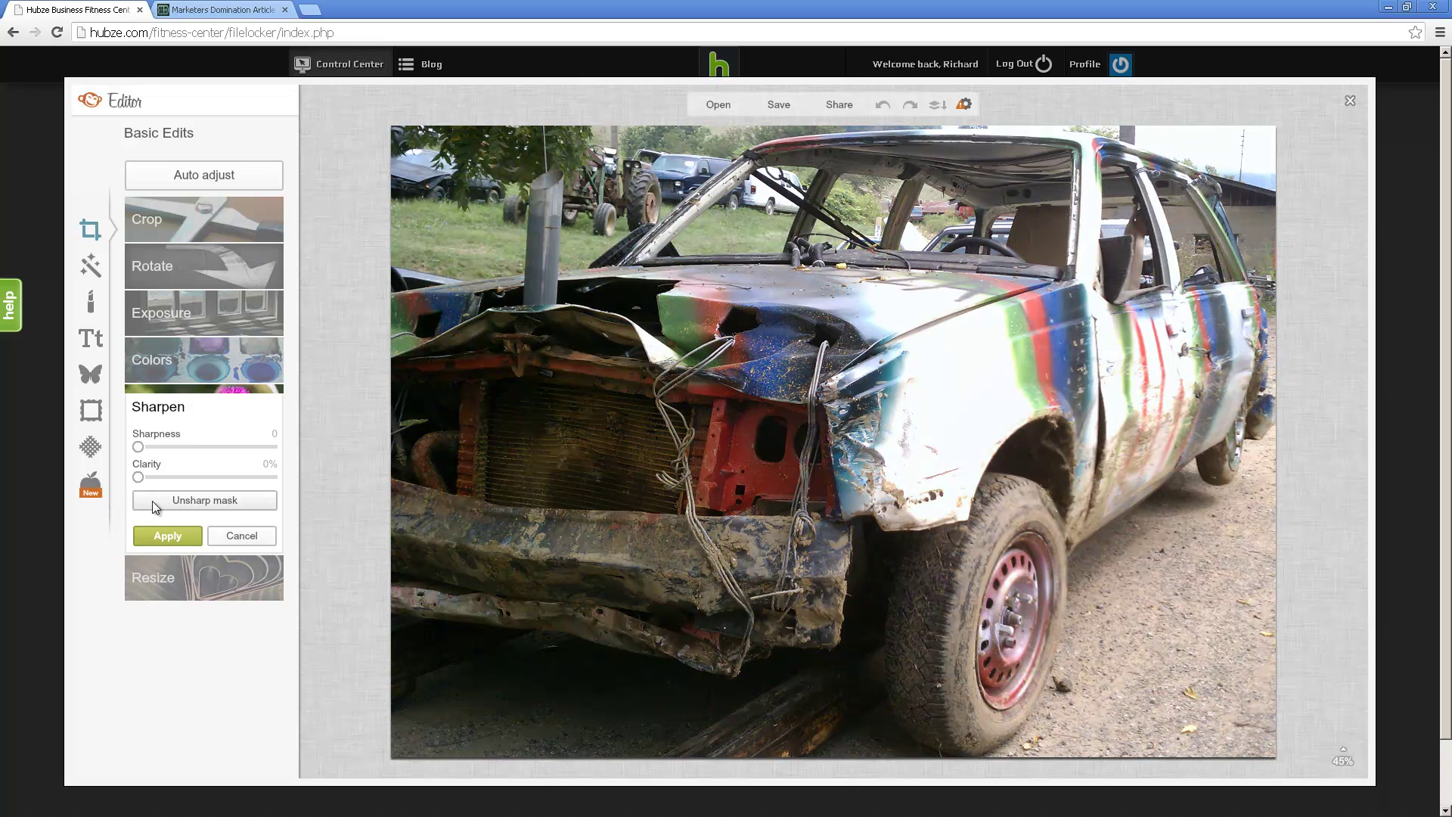
{"action": "left_click", "coordinate": [241, 537]}
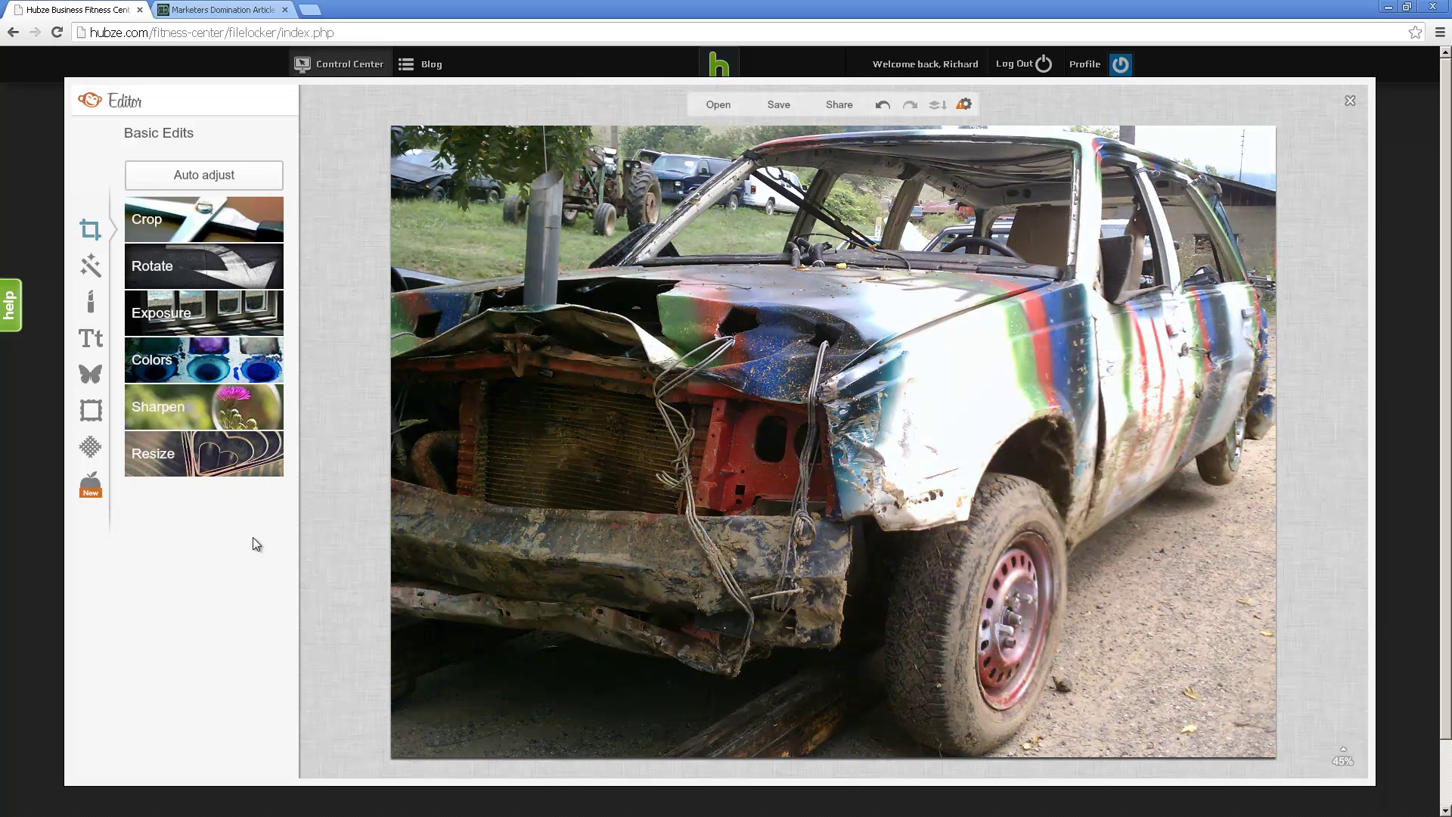
Step: Resize the photo to 25 percent with proportions kept, and send the edited photo back to the Image Locker
{"action": "left_click", "coordinate": [225, 465]}
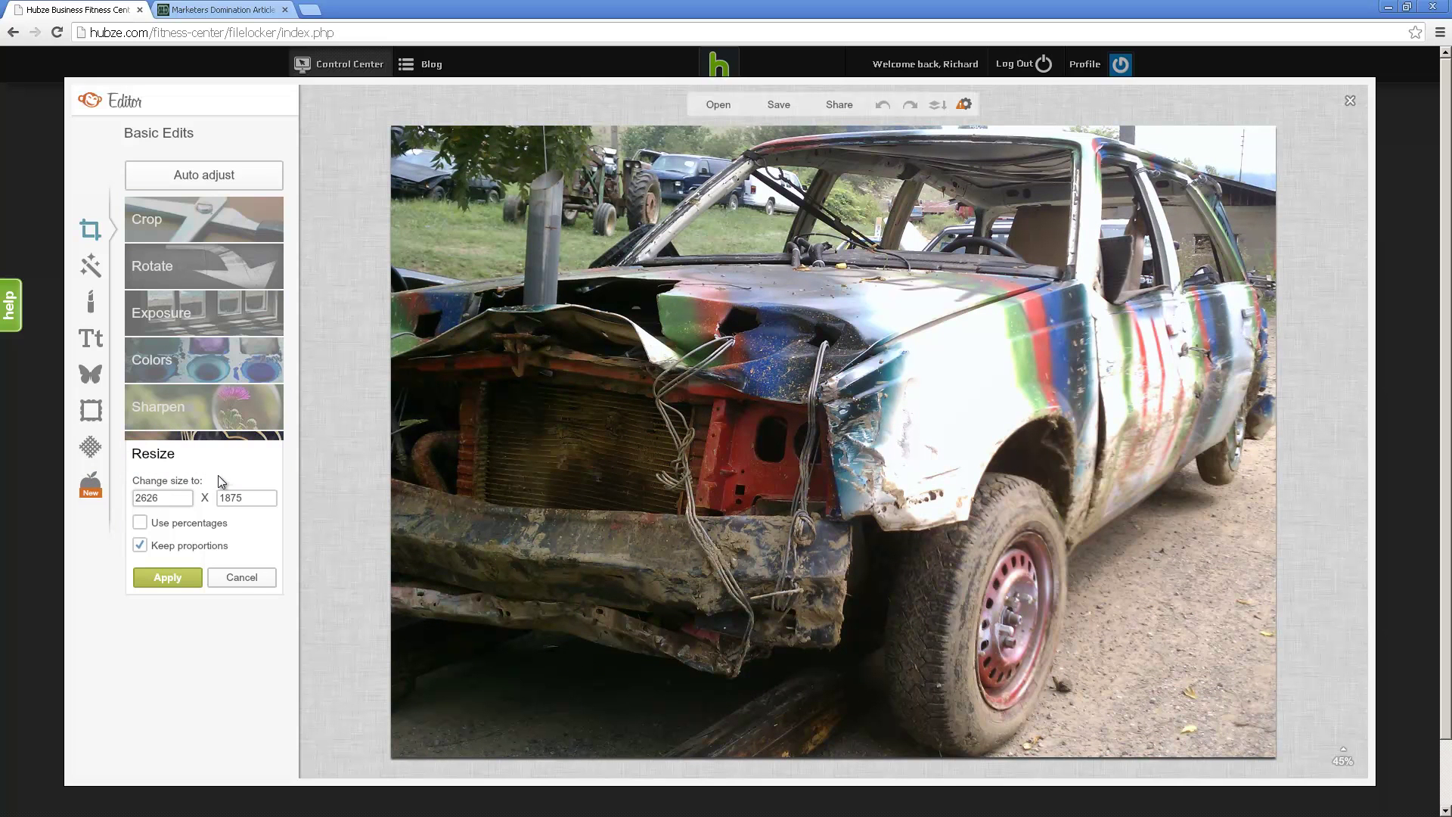
{"action": "double_click", "coordinate": [180, 497]}
{"action": "type", "text": "25"}
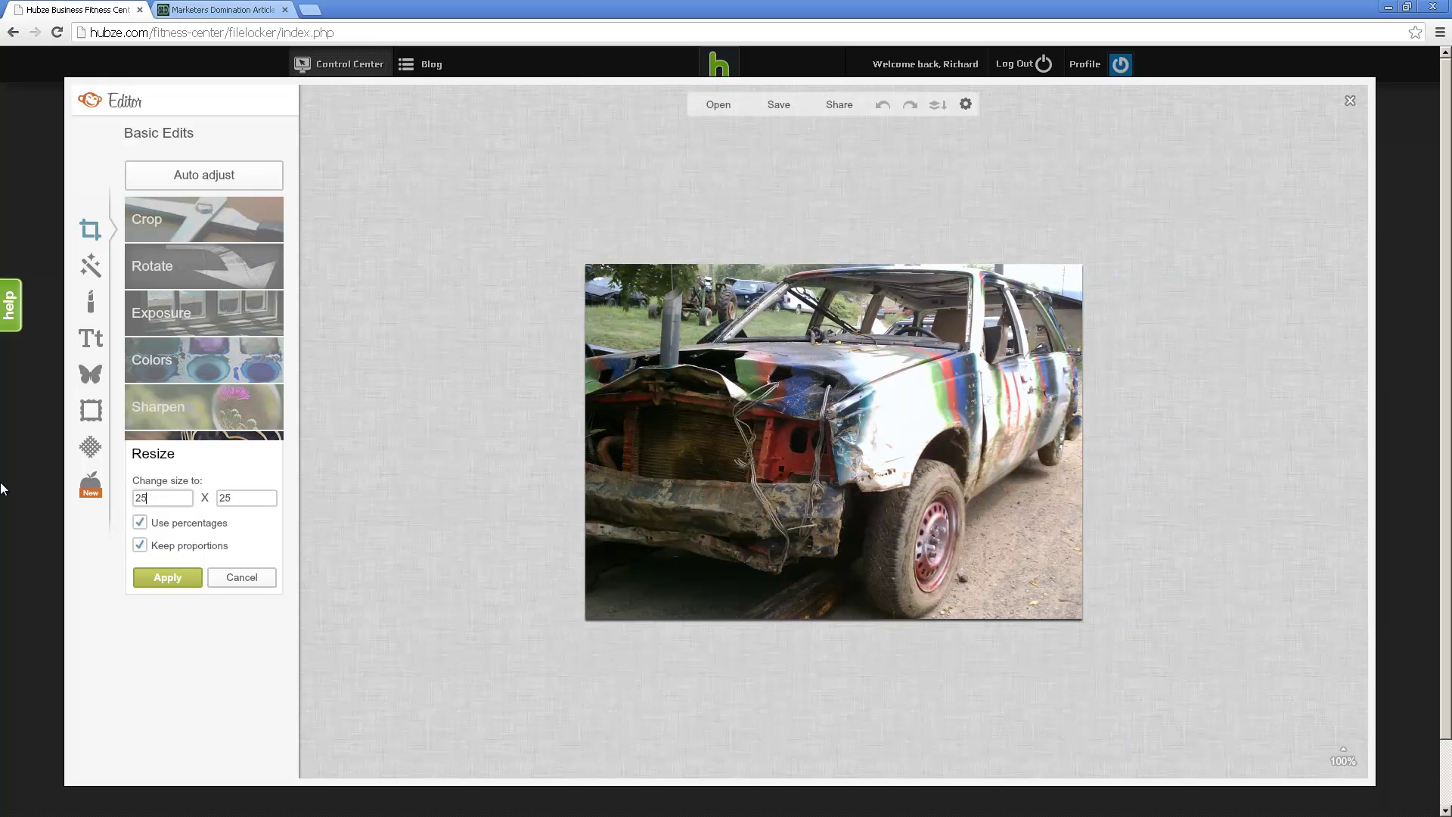
{"action": "left_click", "coordinate": [152, 571]}
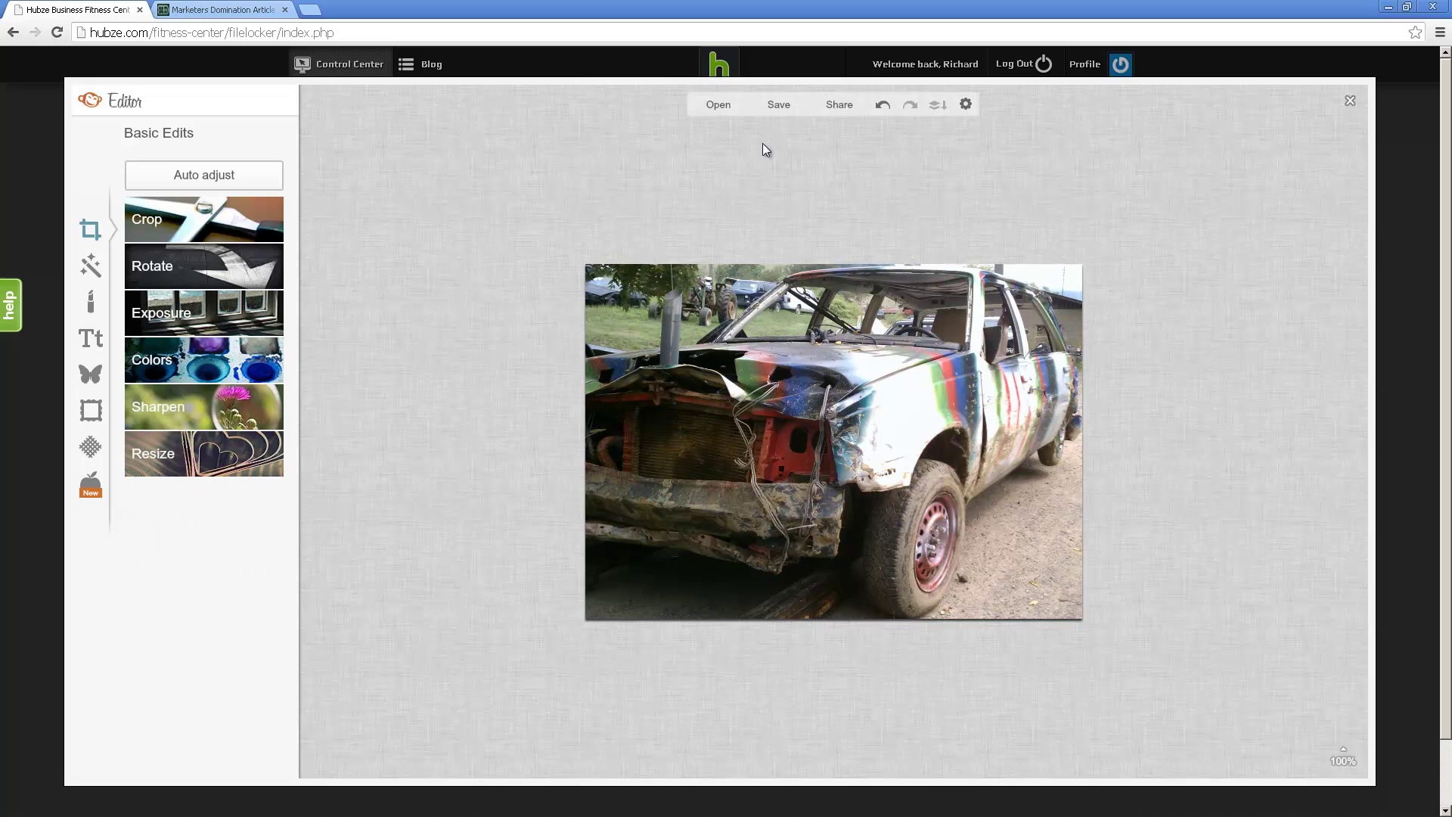
{"action": "left_click", "coordinate": [771, 105]}
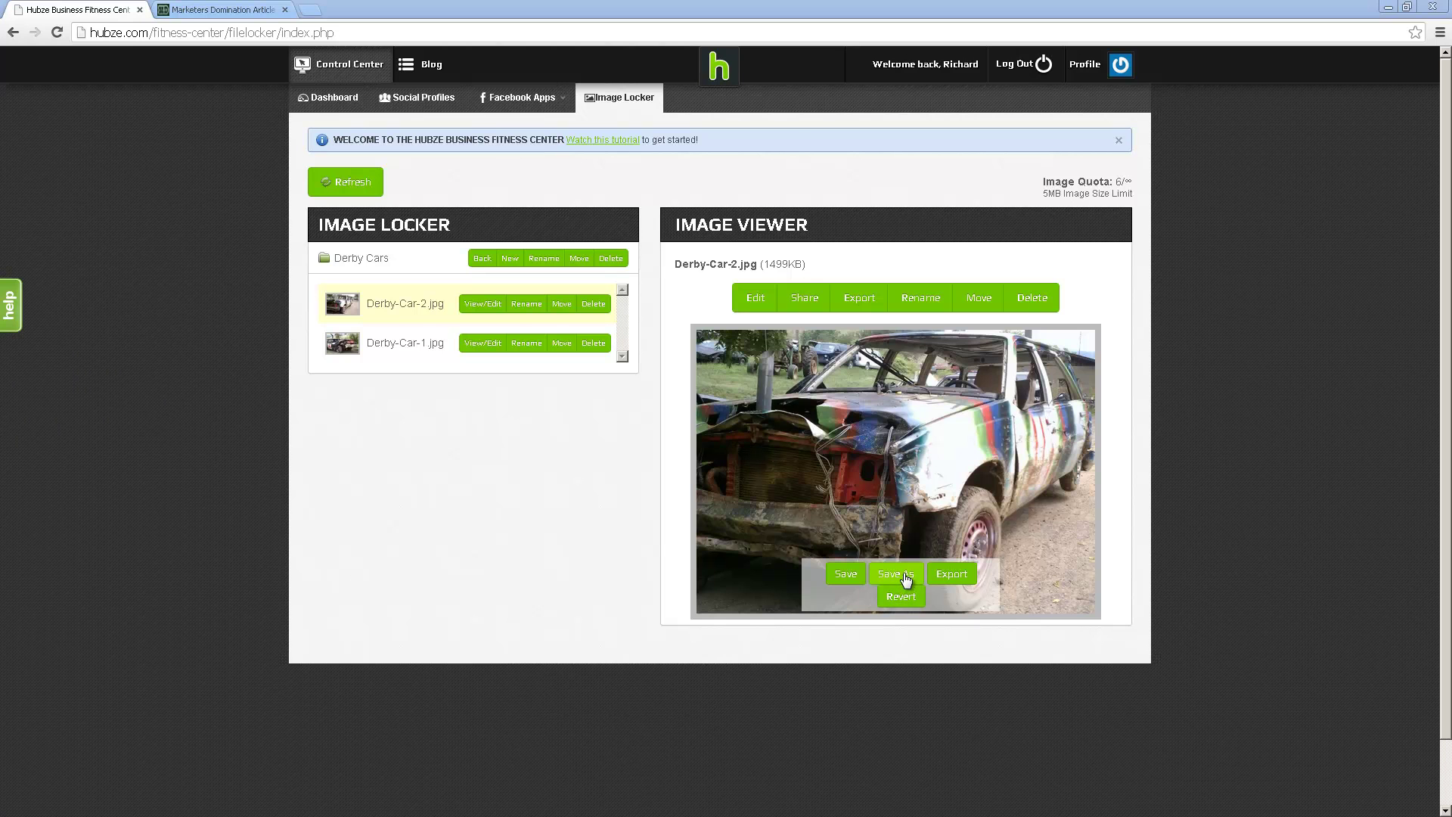
Step: Reopen the photo in the editor and look through its effects, touch-up, text and overlay collections
{"action": "left_click", "coordinate": [764, 307]}
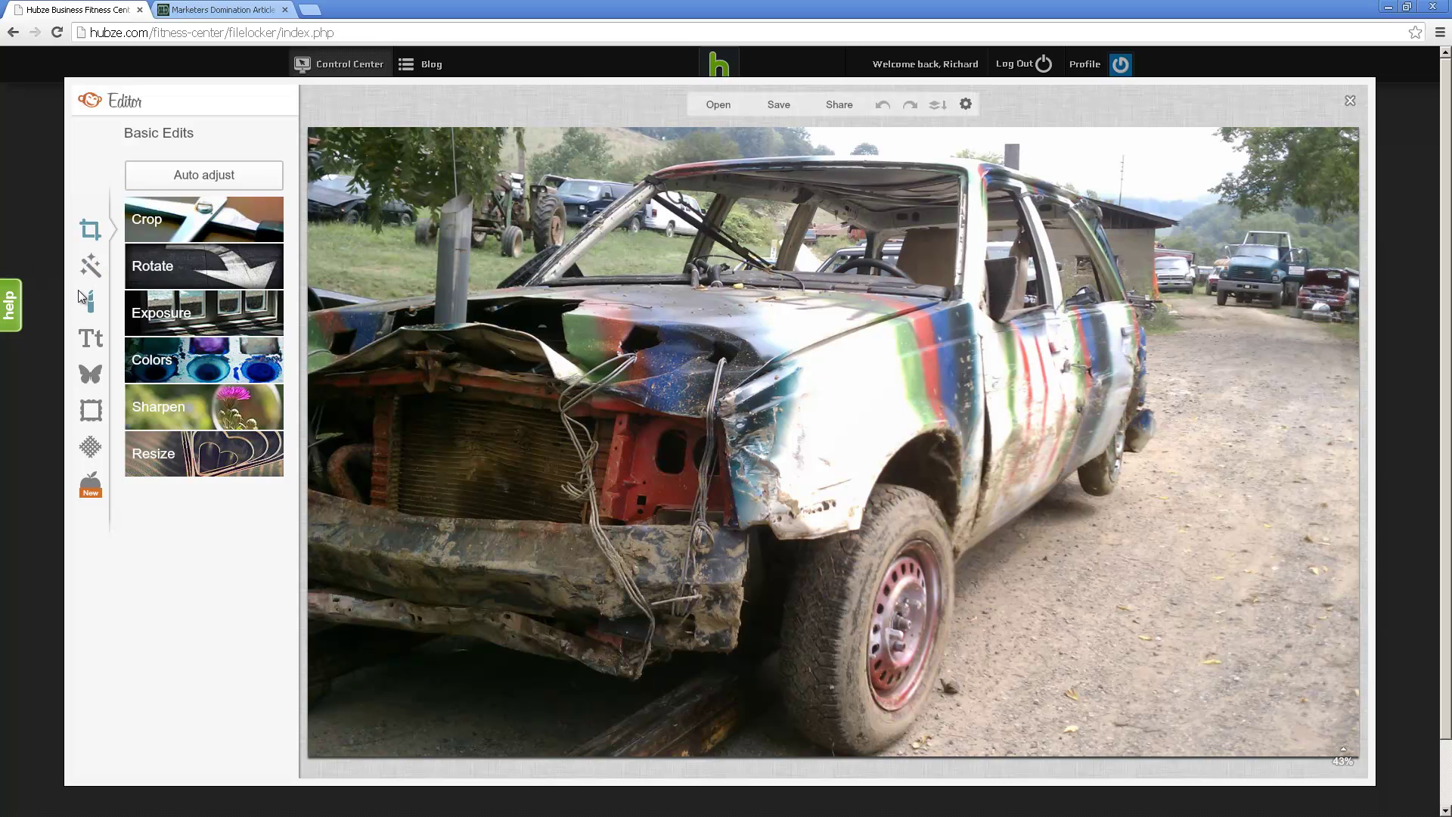
{"action": "left_click", "coordinate": [87, 262]}
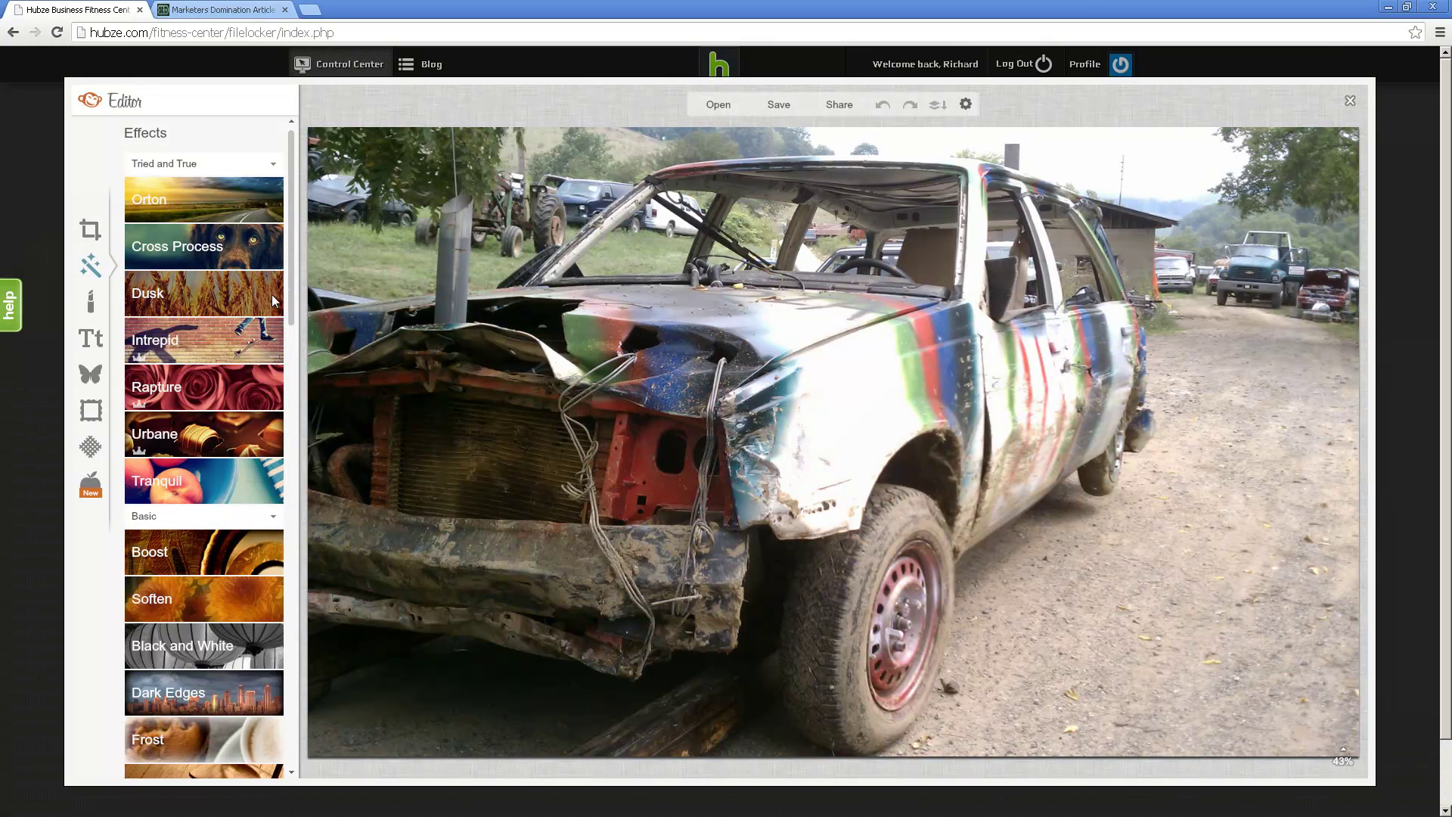
{"action": "left_click", "coordinate": [87, 301]}
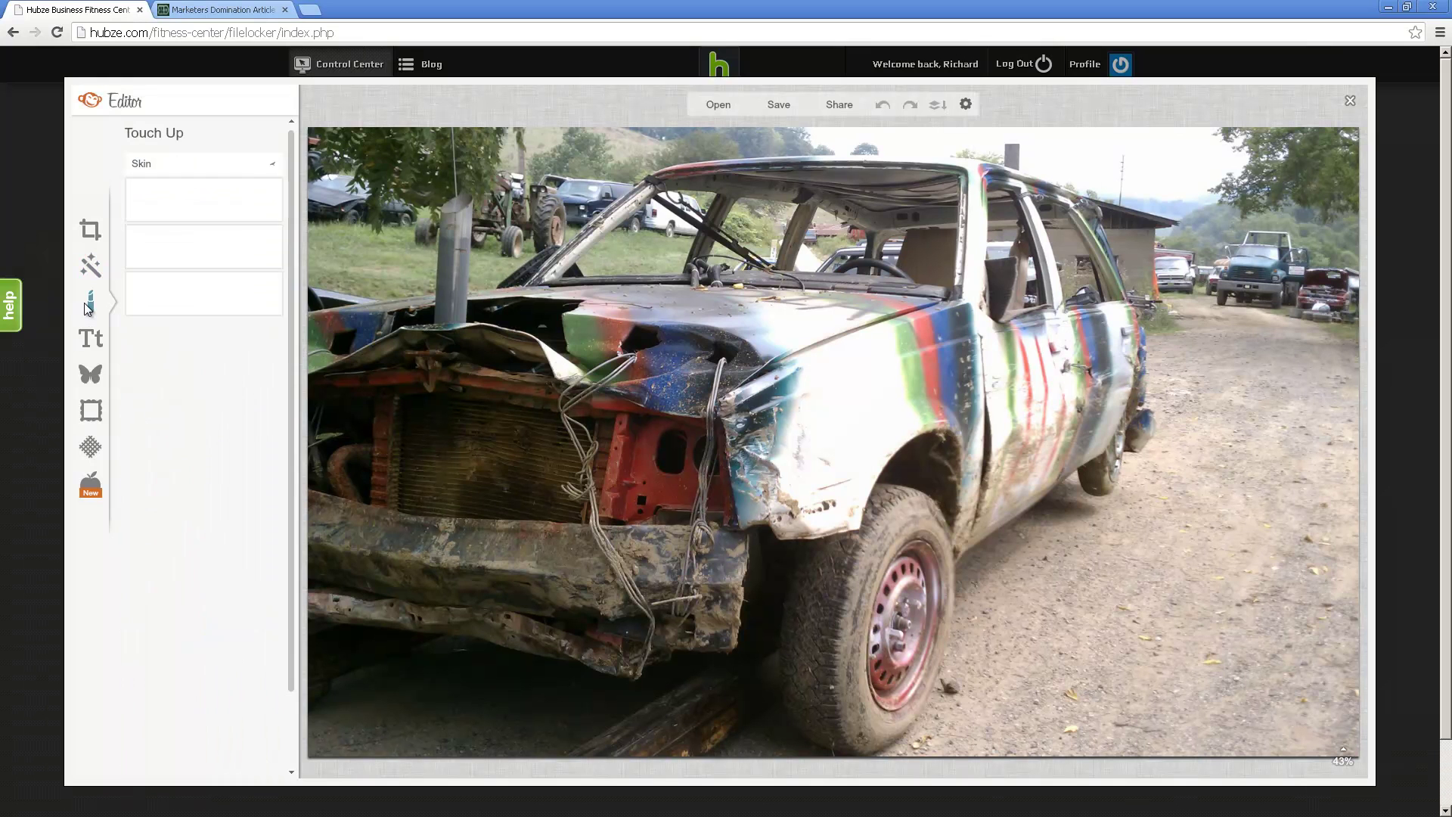
{"action": "mouse_move", "coordinate": [289, 384]}
{"action": "left_mouse_down"}
{"action": "mouse_move", "coordinate": [358, 531]}
{"action": "mouse_move", "coordinate": [353, 652]}
{"action": "mouse_move", "coordinate": [311, 303]}
{"action": "left_mouse_up"}
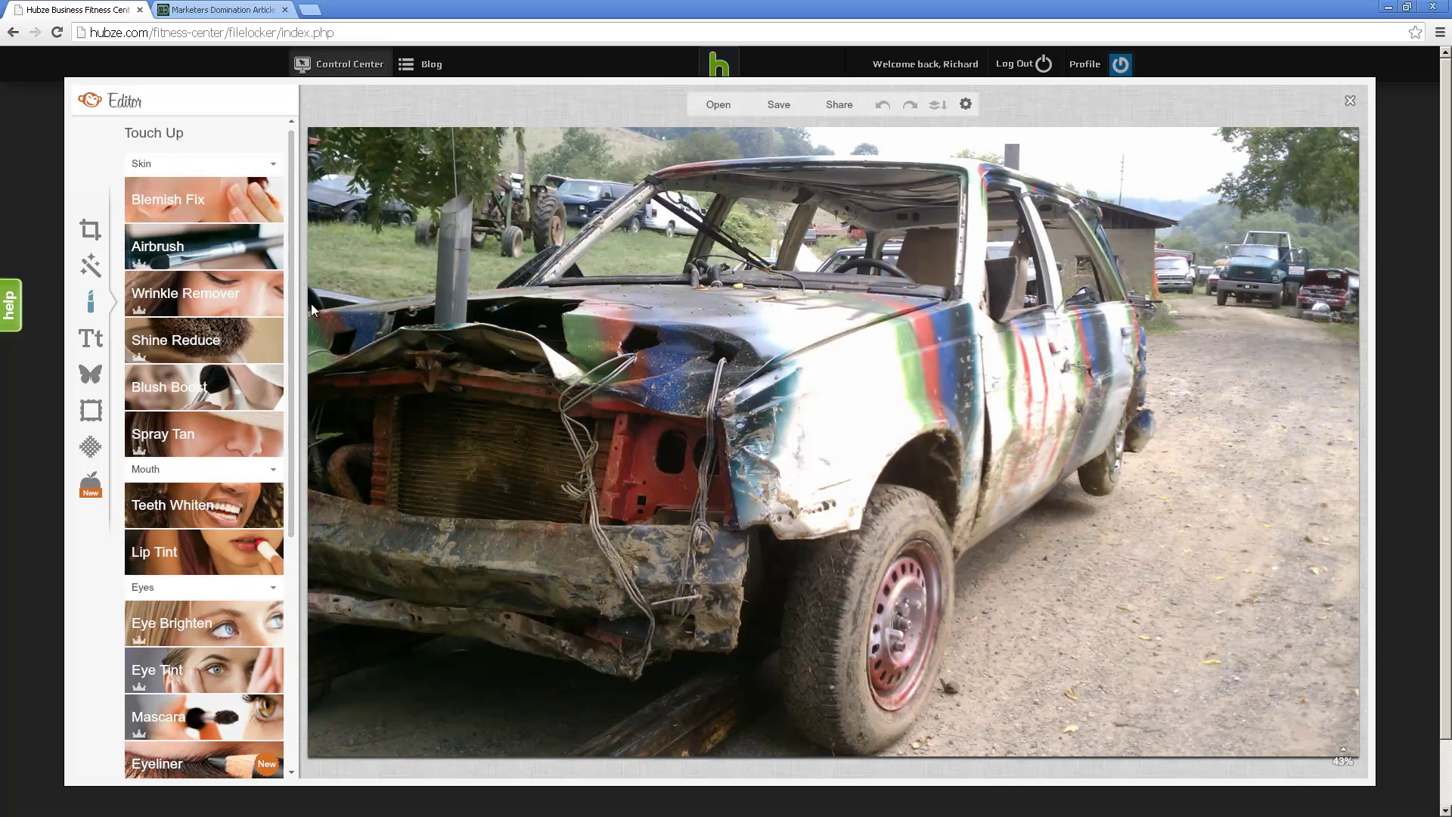
{"action": "left_click", "coordinate": [91, 341]}
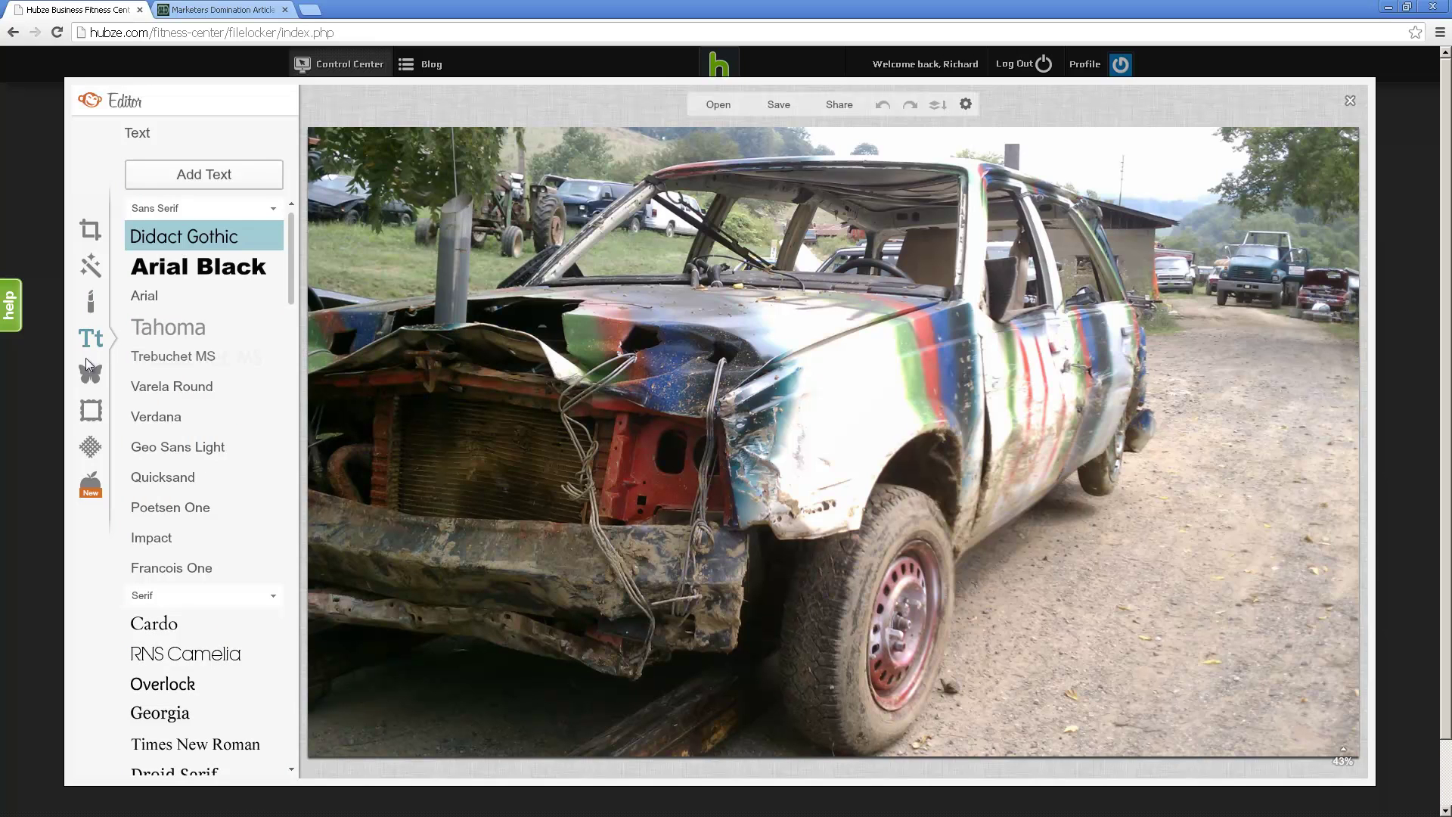
{"action": "left_click", "coordinate": [83, 382]}
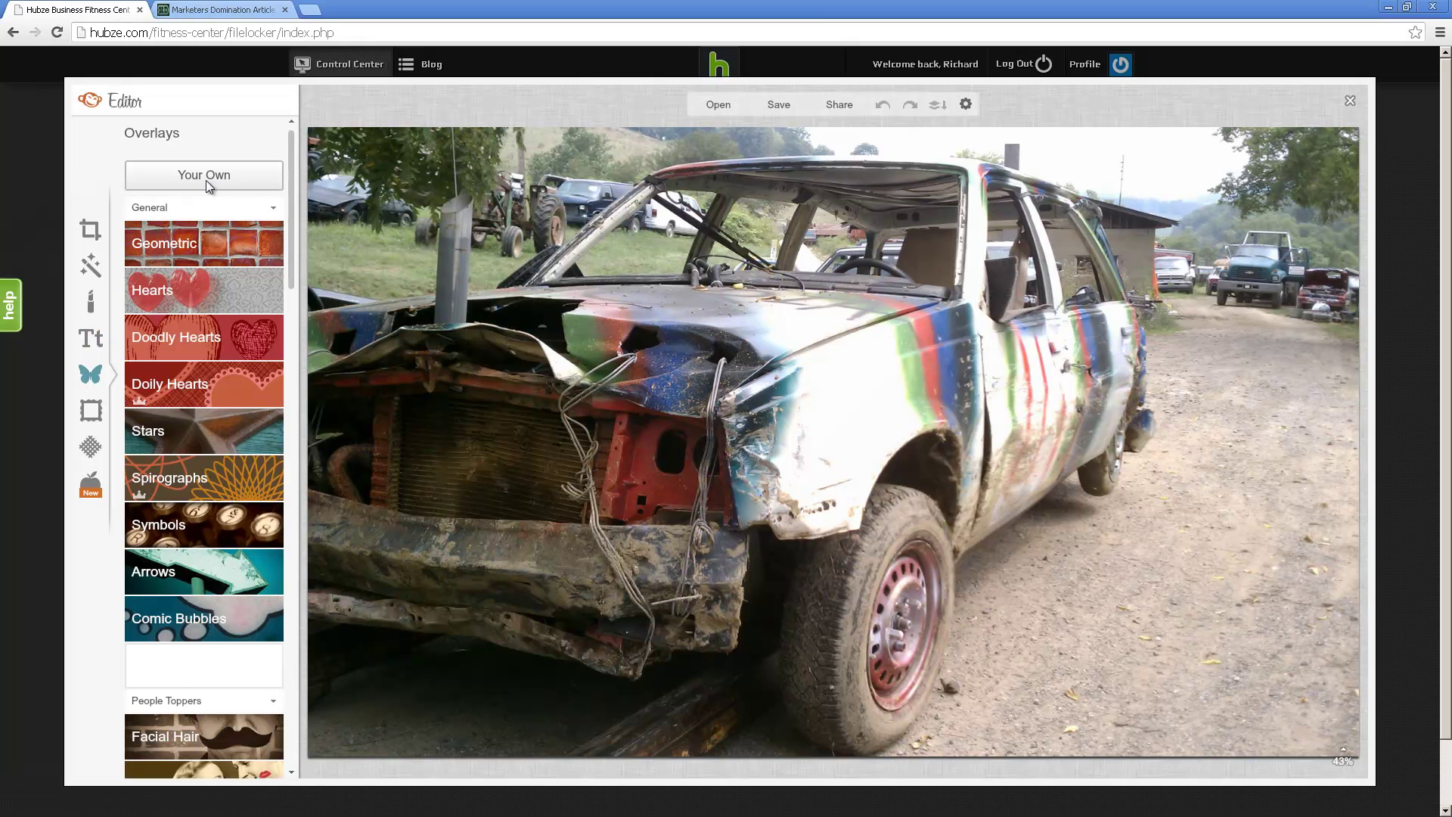
{"action": "left_click_drag", "start_coordinate": [293, 196], "coordinate": [296, 701]}
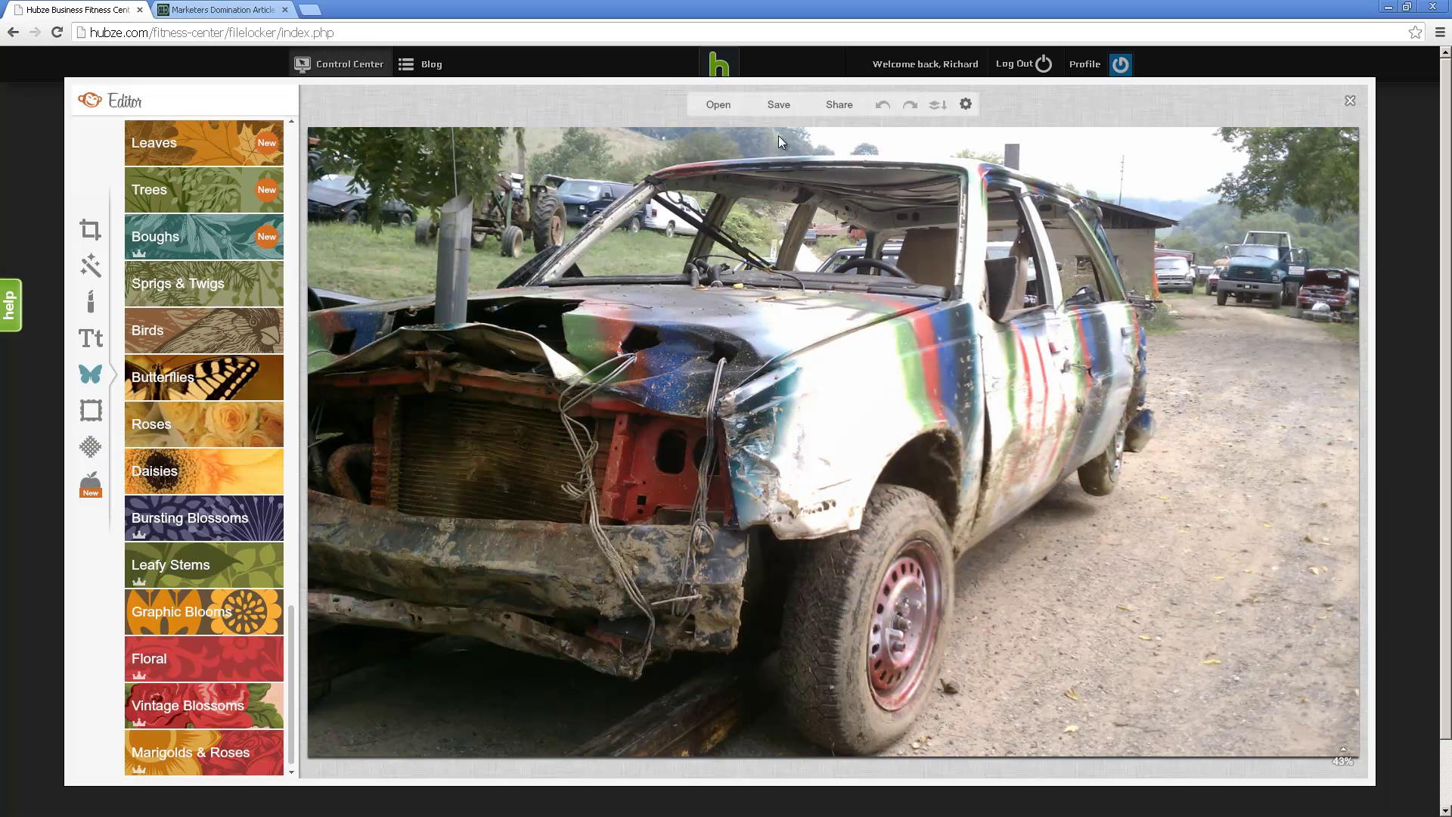
Step: Save the edited Derby-Car-2.jpg in the Image Locker and copy its share link
{"action": "left_click", "coordinate": [794, 111]}
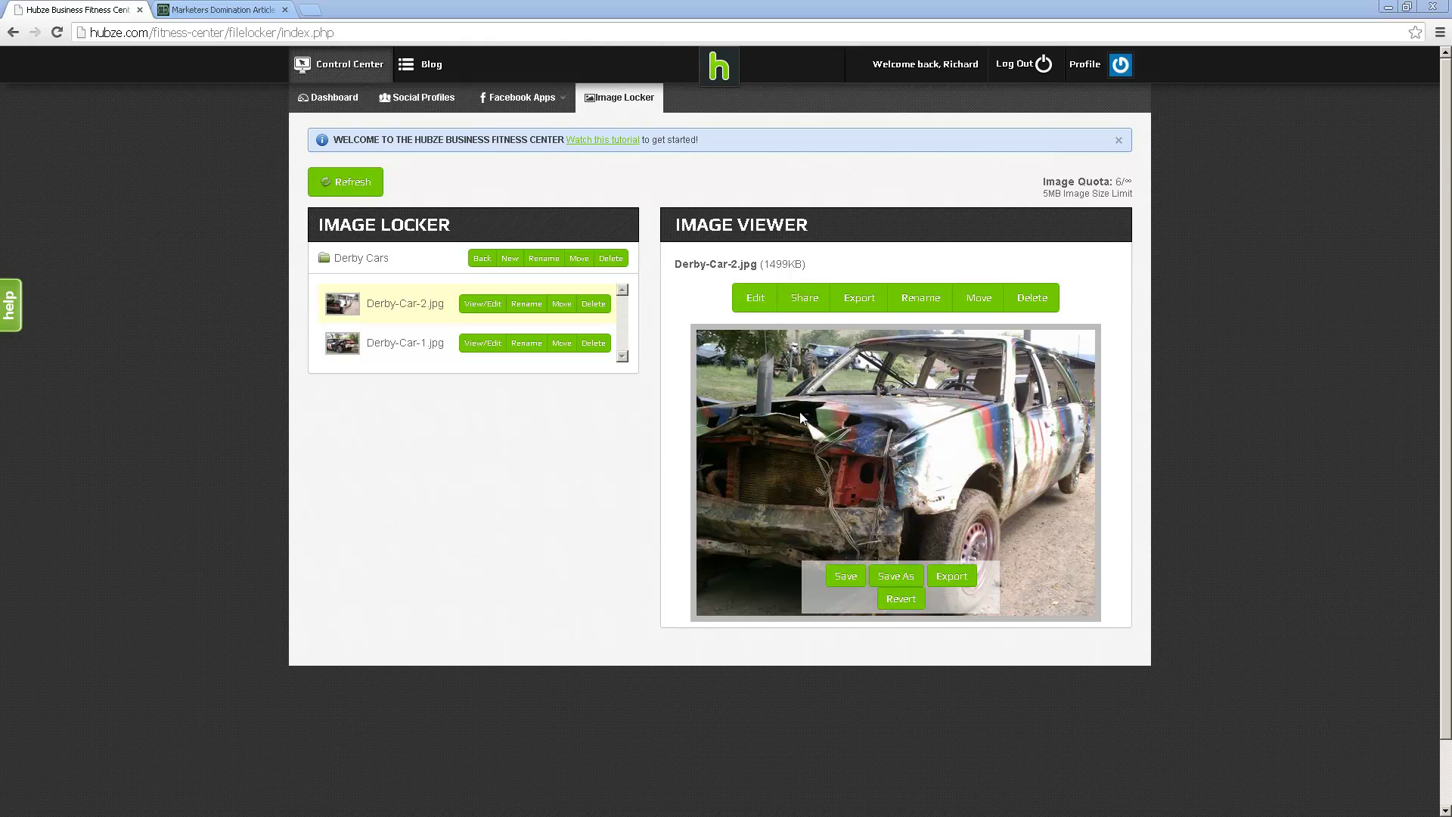
{"action": "left_click", "coordinate": [838, 574]}
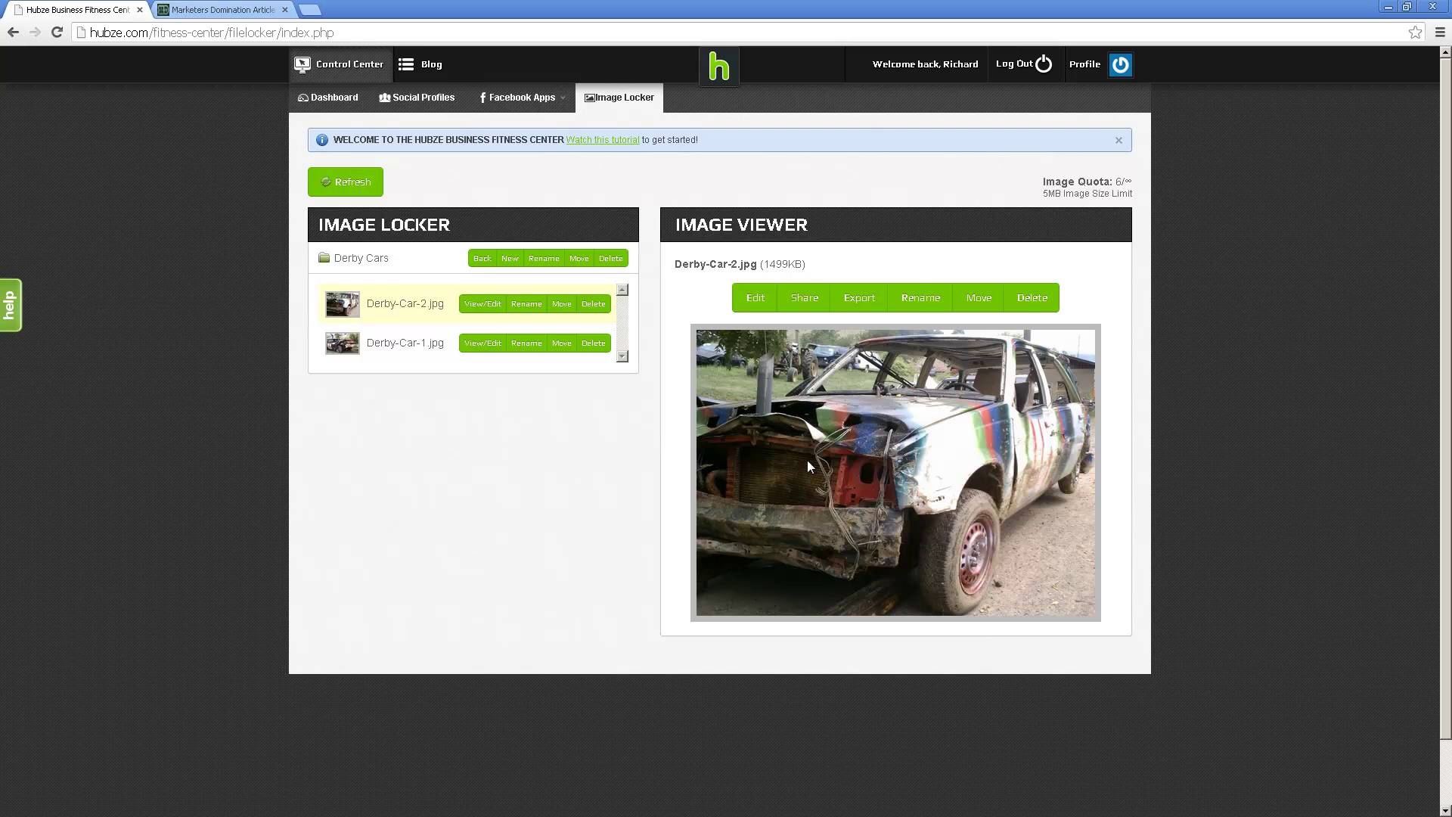
{"action": "left_click", "coordinate": [804, 297]}
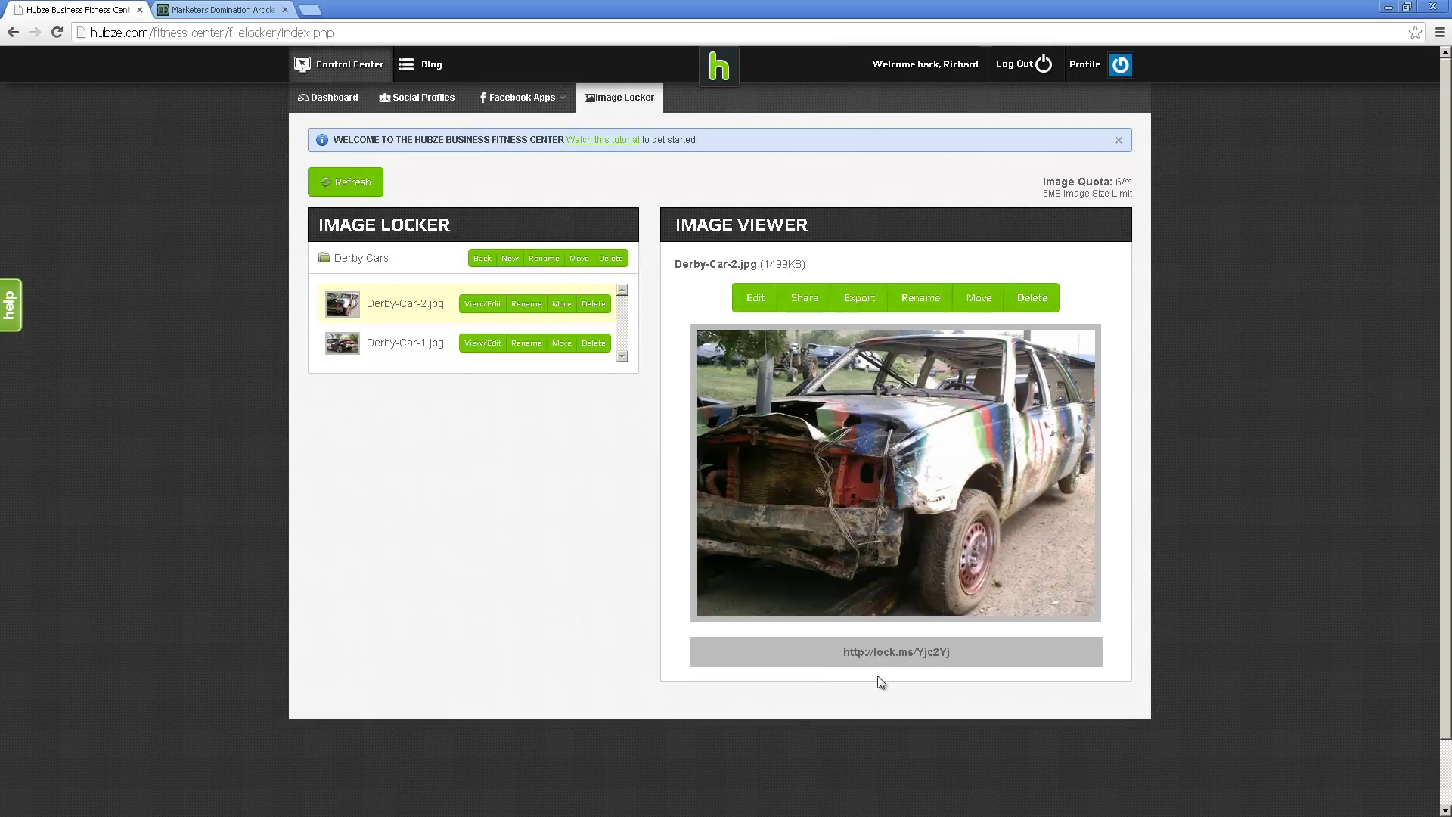
{"action": "left_click_drag", "start_coordinate": [931, 652], "coordinate": [814, 659]}
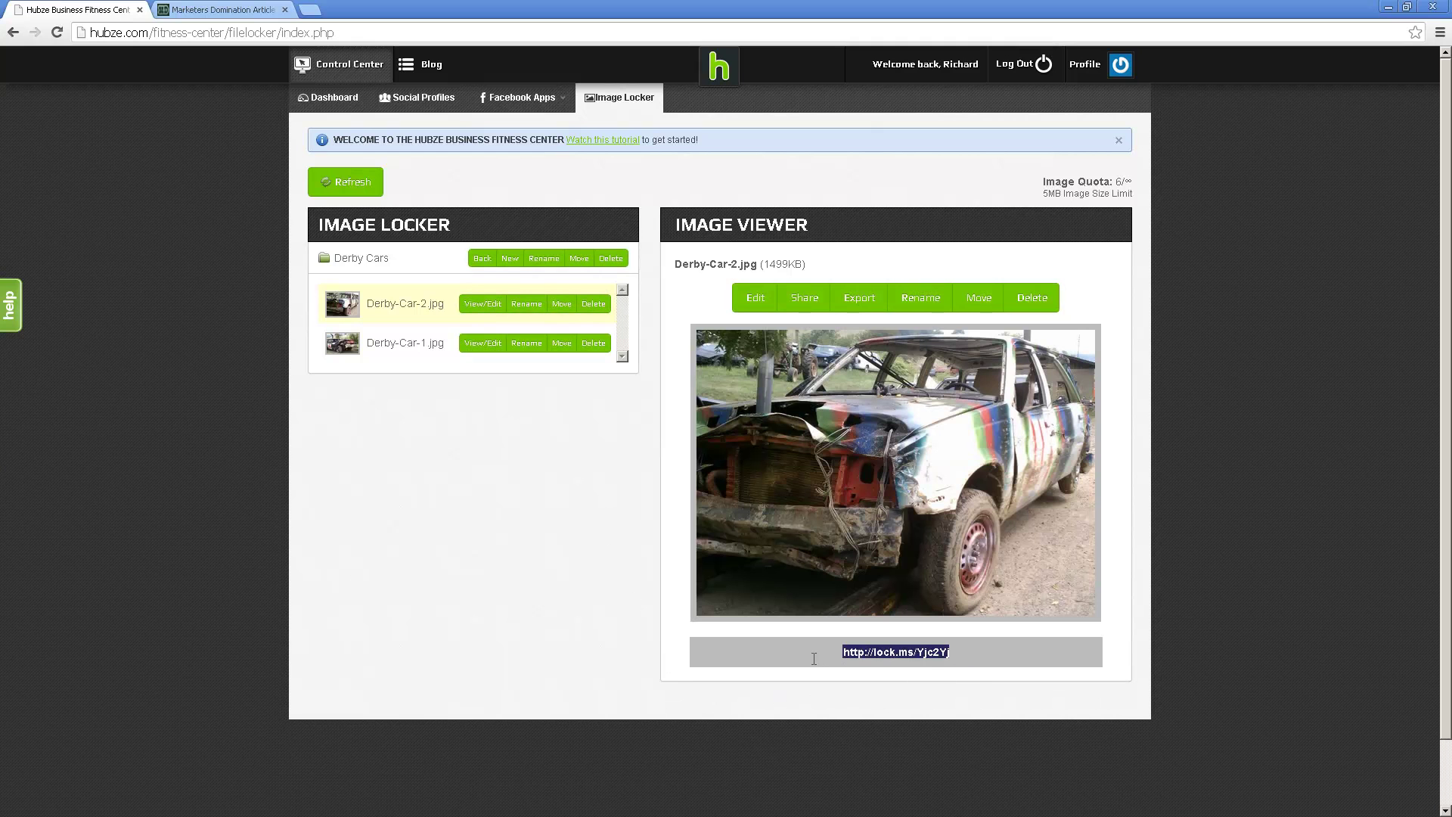
{"action": "right_click", "coordinate": [887, 652]}
{"action": "left_click", "coordinate": [913, 742]}
Step: Switch to the Marketers Domination blog post and try to insert an image from the copied link on a new line below the text
{"action": "left_click", "coordinate": [219, 9]}
{"action": "left_click", "coordinate": [433, 556]}
{"action": "key", "text": "Return"}
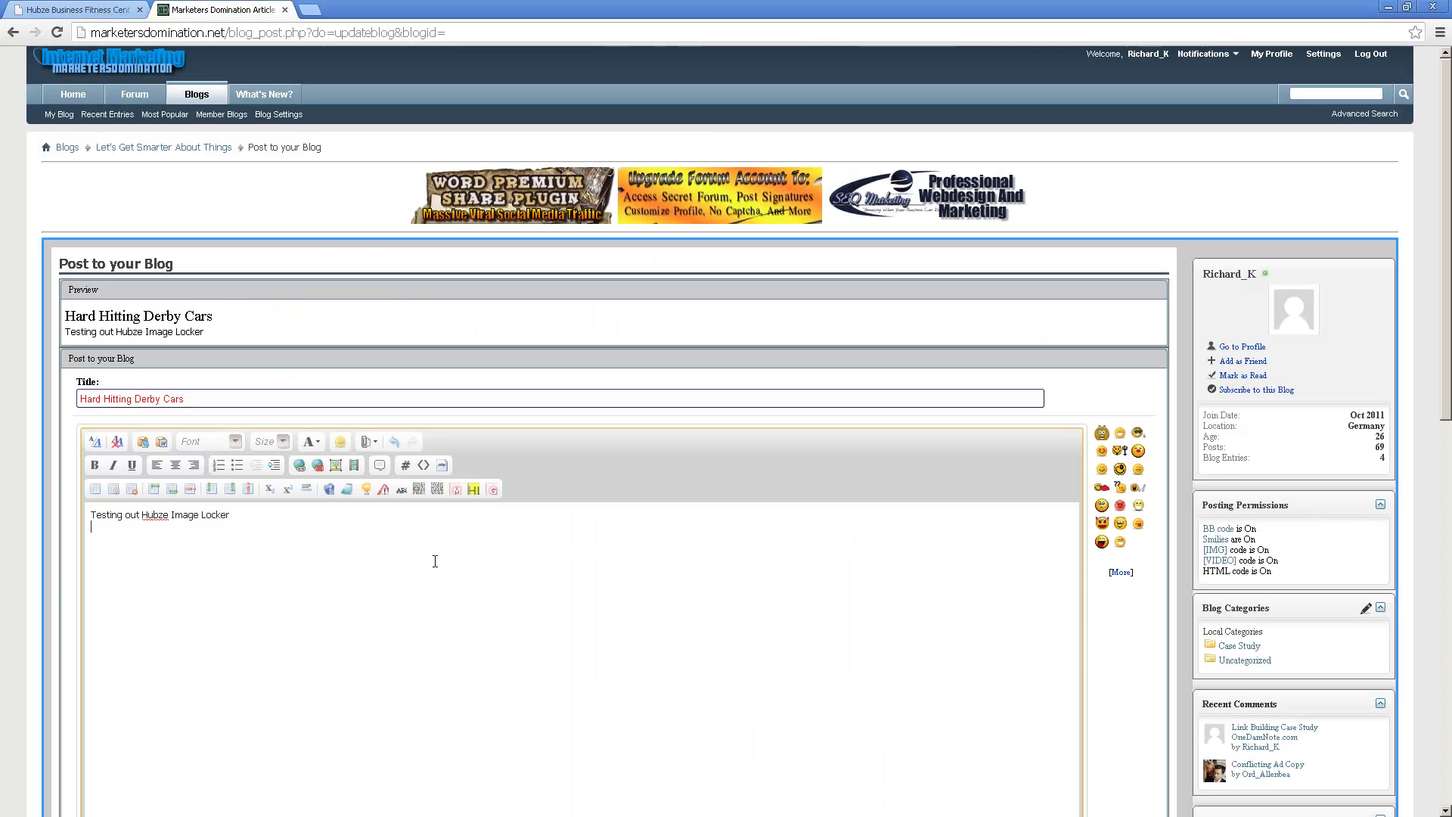
{"action": "left_click", "coordinate": [338, 465]}
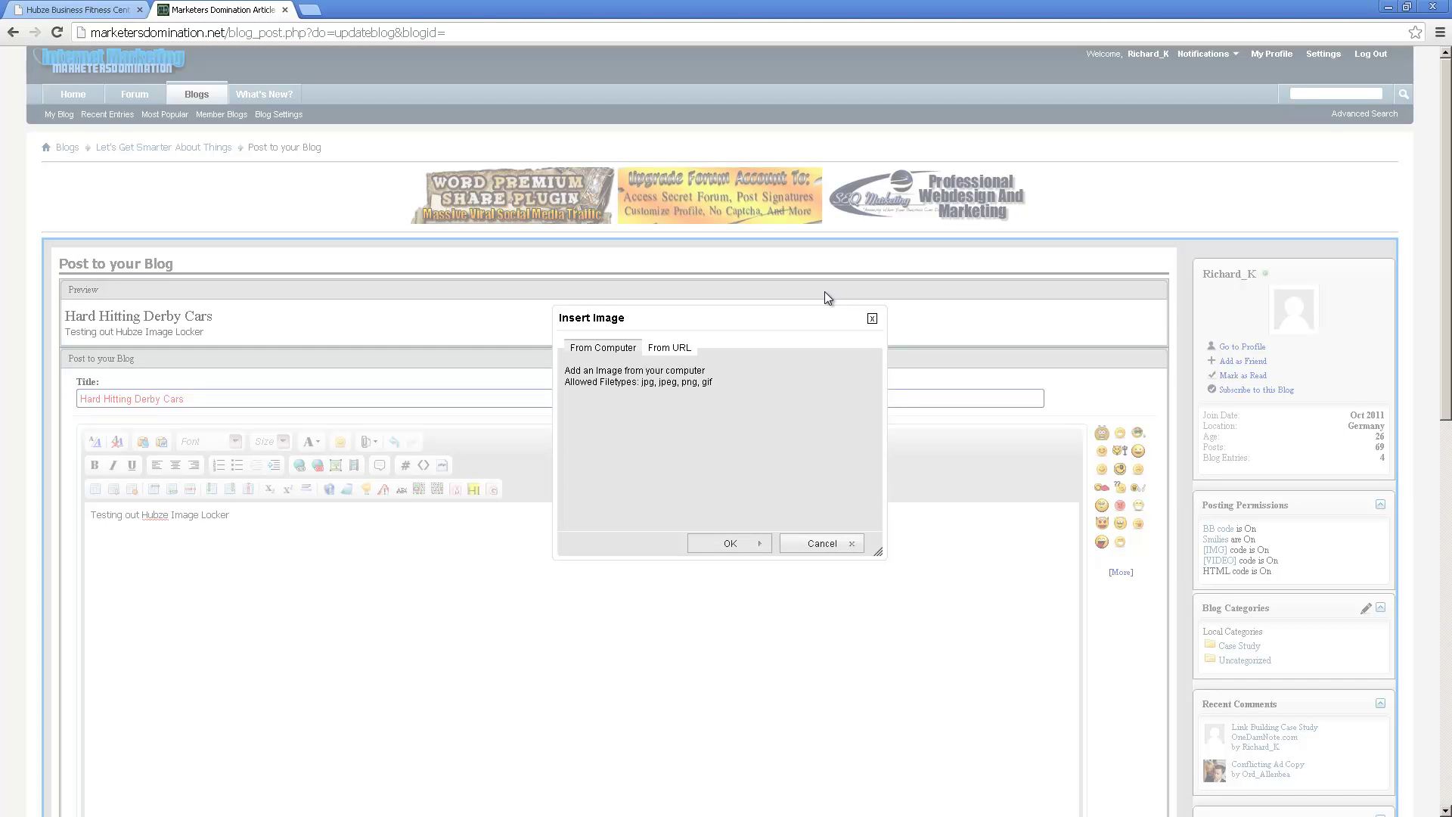
{"action": "left_click", "coordinate": [659, 349]}
{"action": "left_click", "coordinate": [645, 416]}
{"action": "right_click", "coordinate": [644, 413]}
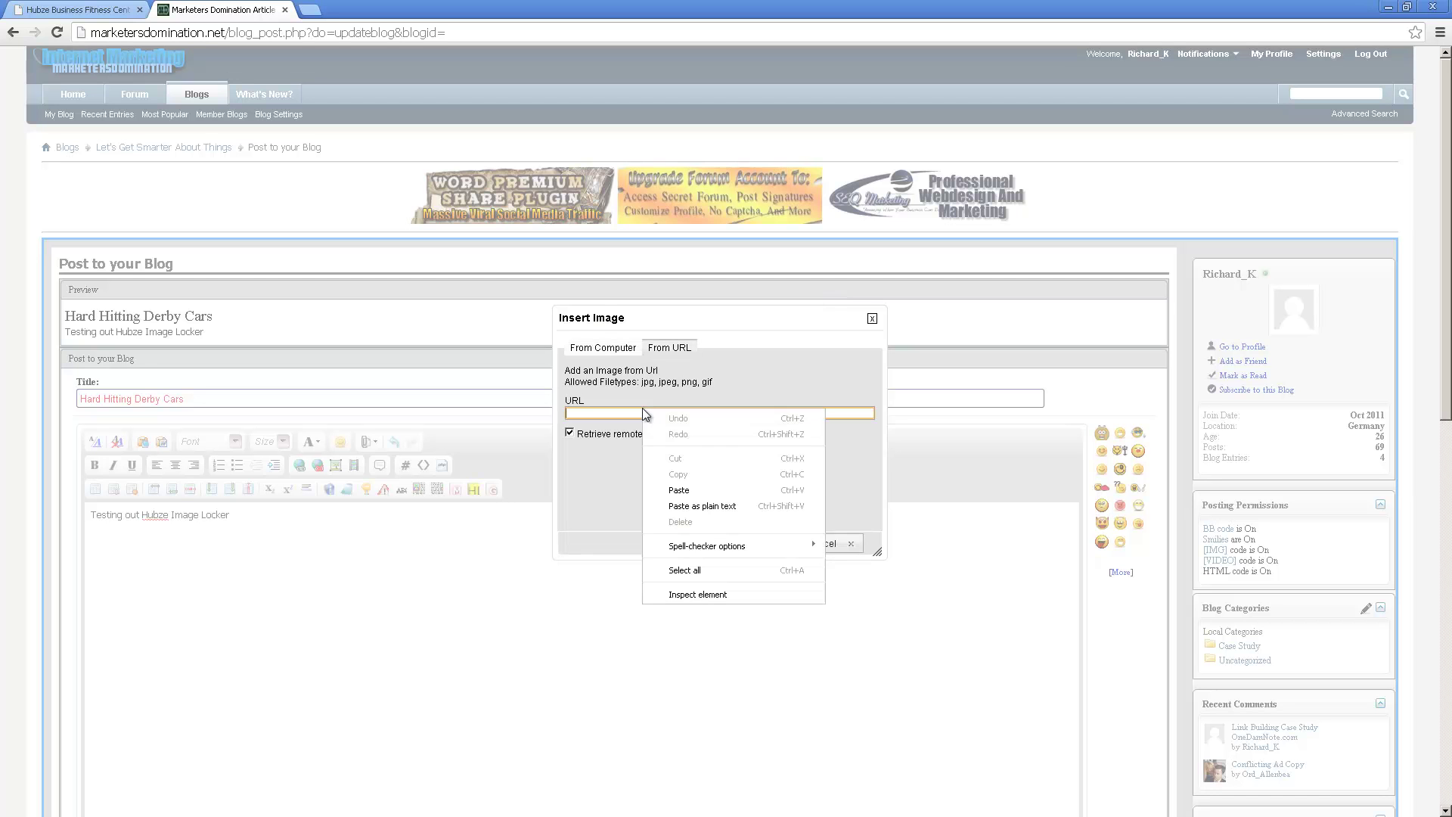
{"action": "left_click", "coordinate": [679, 490]}
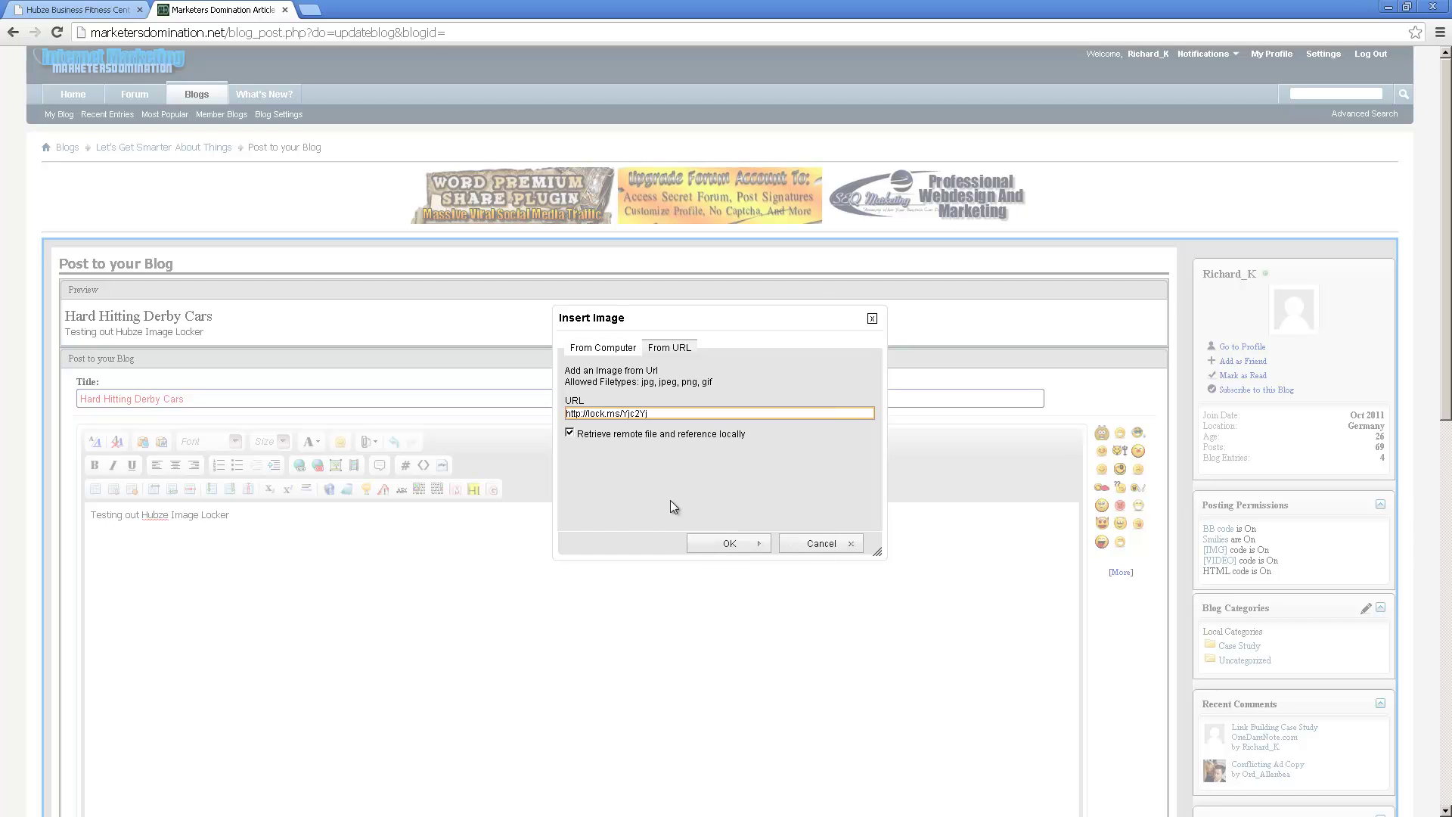
{"action": "left_click", "coordinate": [700, 549]}
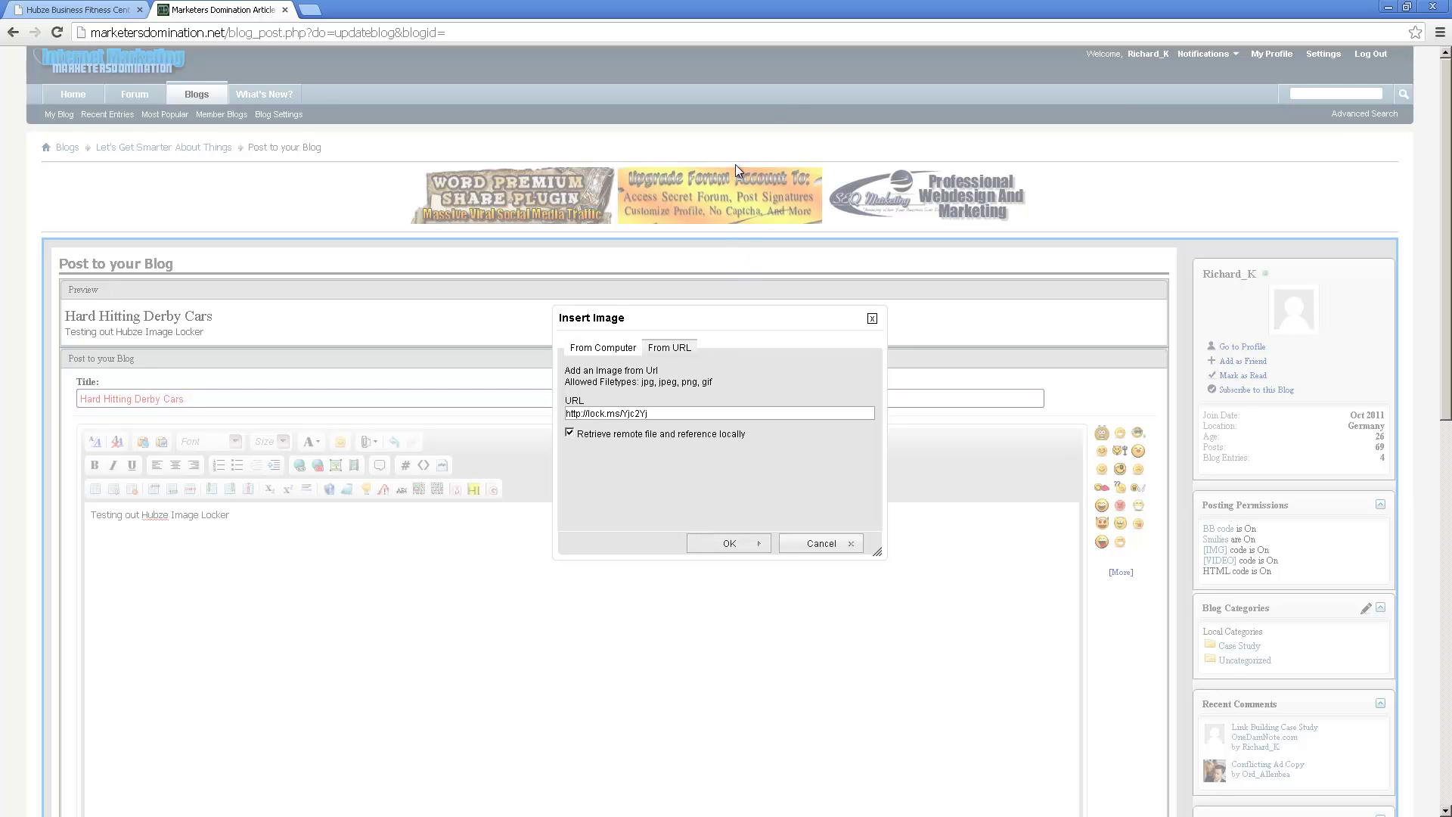
Step: Insert the image without retrieving the remote file locally, and preview the blog post
{"action": "left_click", "coordinate": [612, 433]}
{"action": "left_click", "coordinate": [740, 542]}
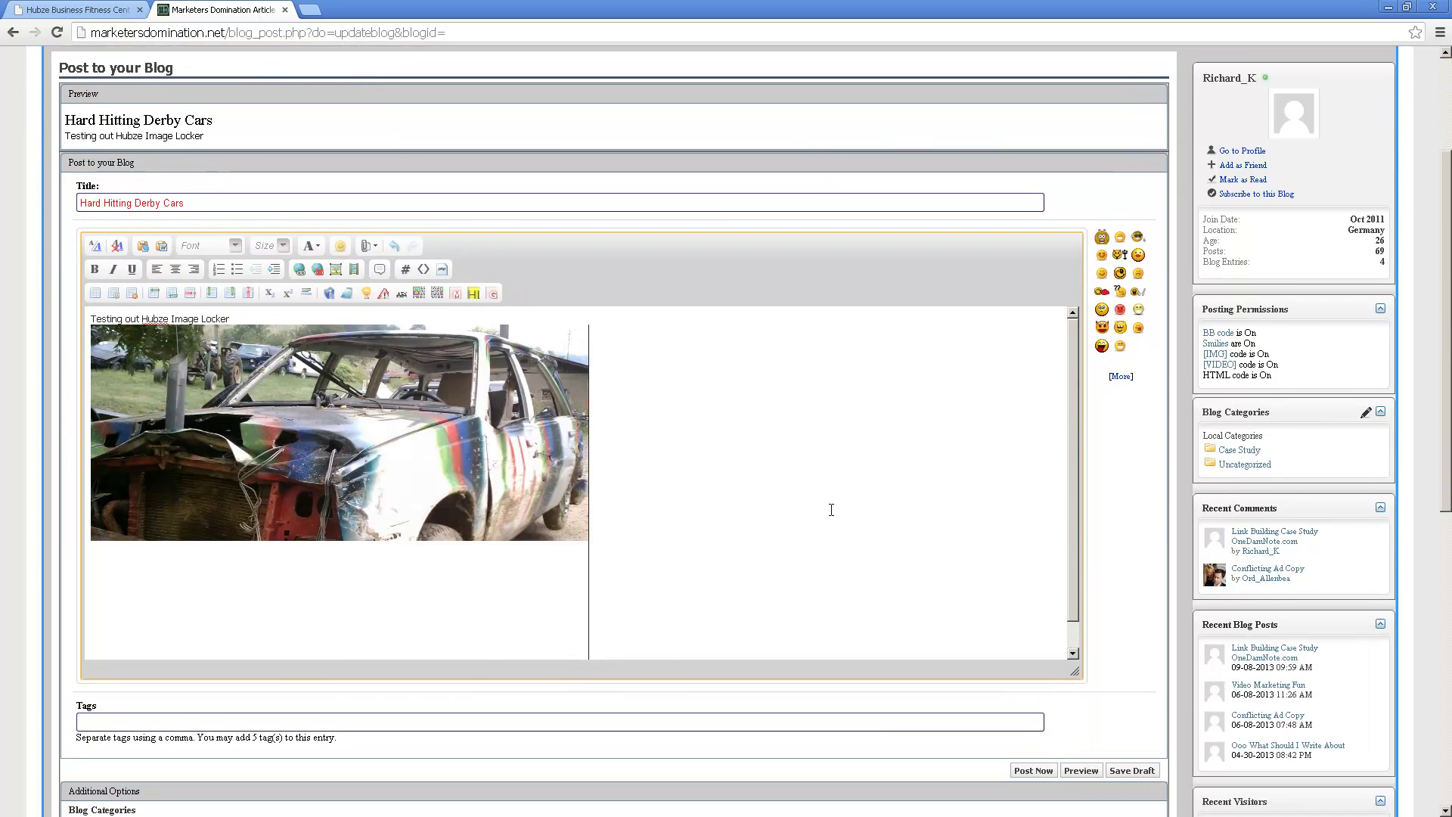
{"action": "scroll", "coordinate": [907, 552], "scroll_direction": "down", "scroll_amount": 2}
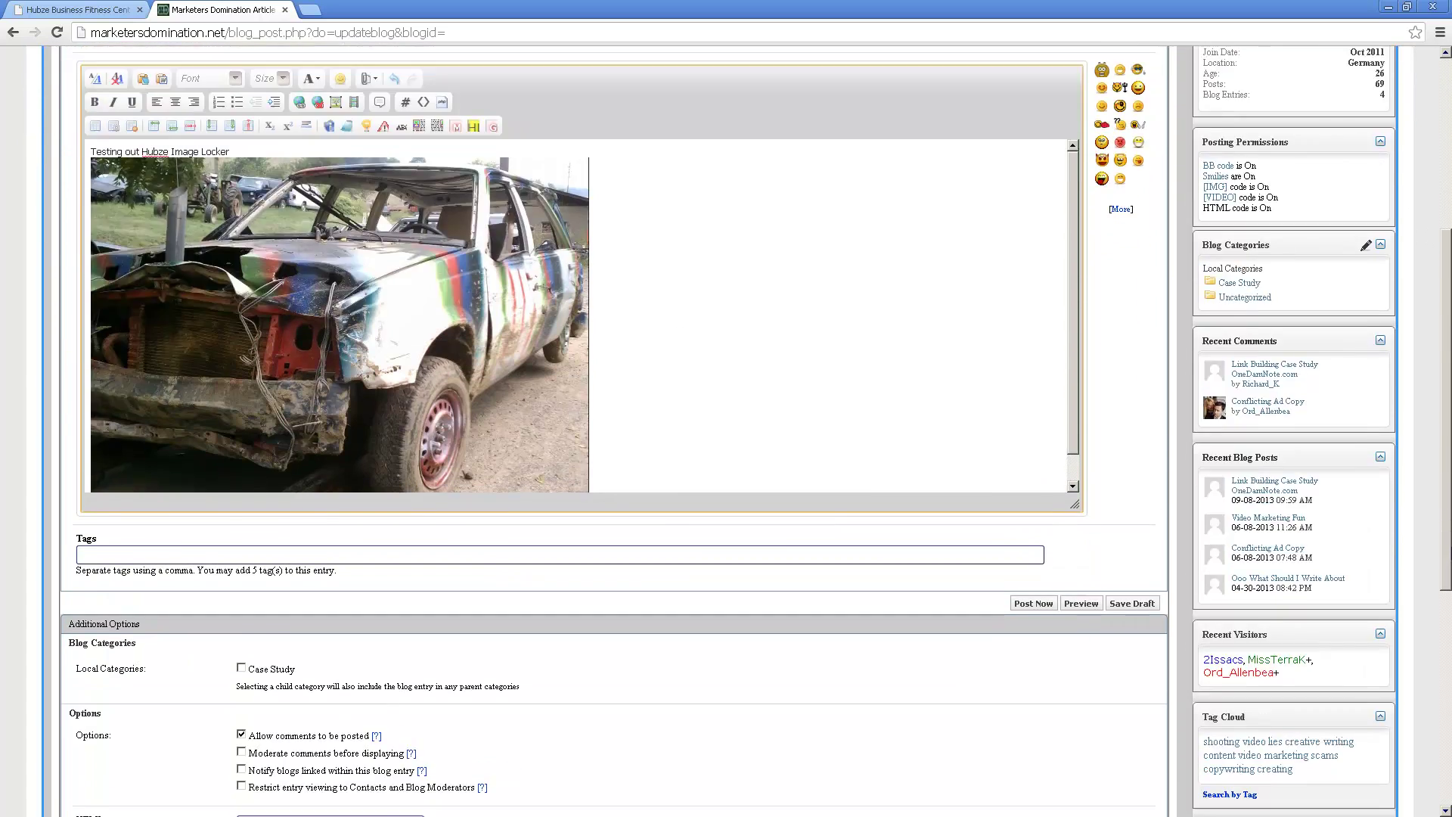
{"action": "left_click", "coordinate": [1081, 582]}
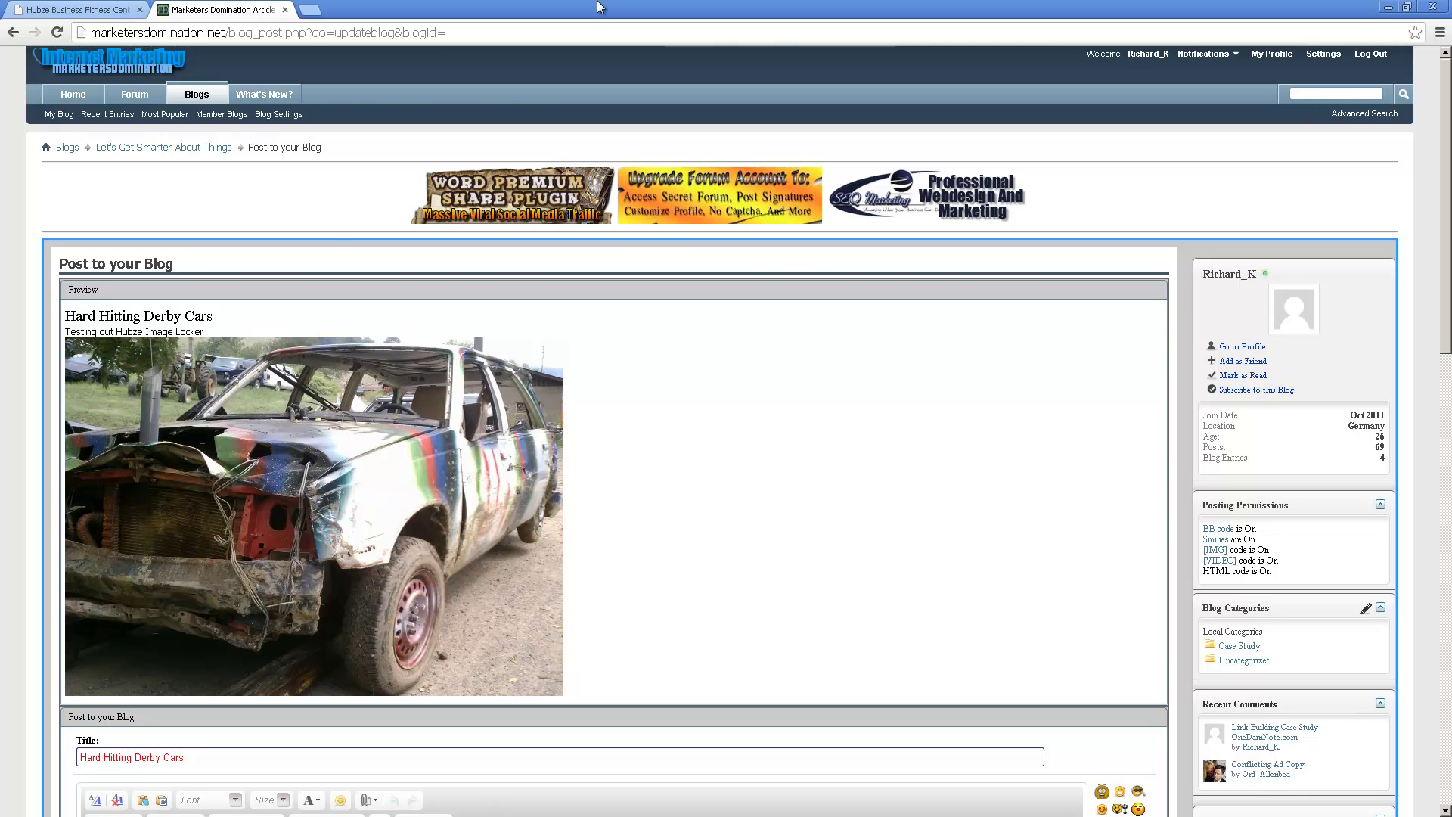
Step: Return to the Hubze site and look through its Business Fitness Center dashboard
{"action": "left_click", "coordinate": [134, 5]}
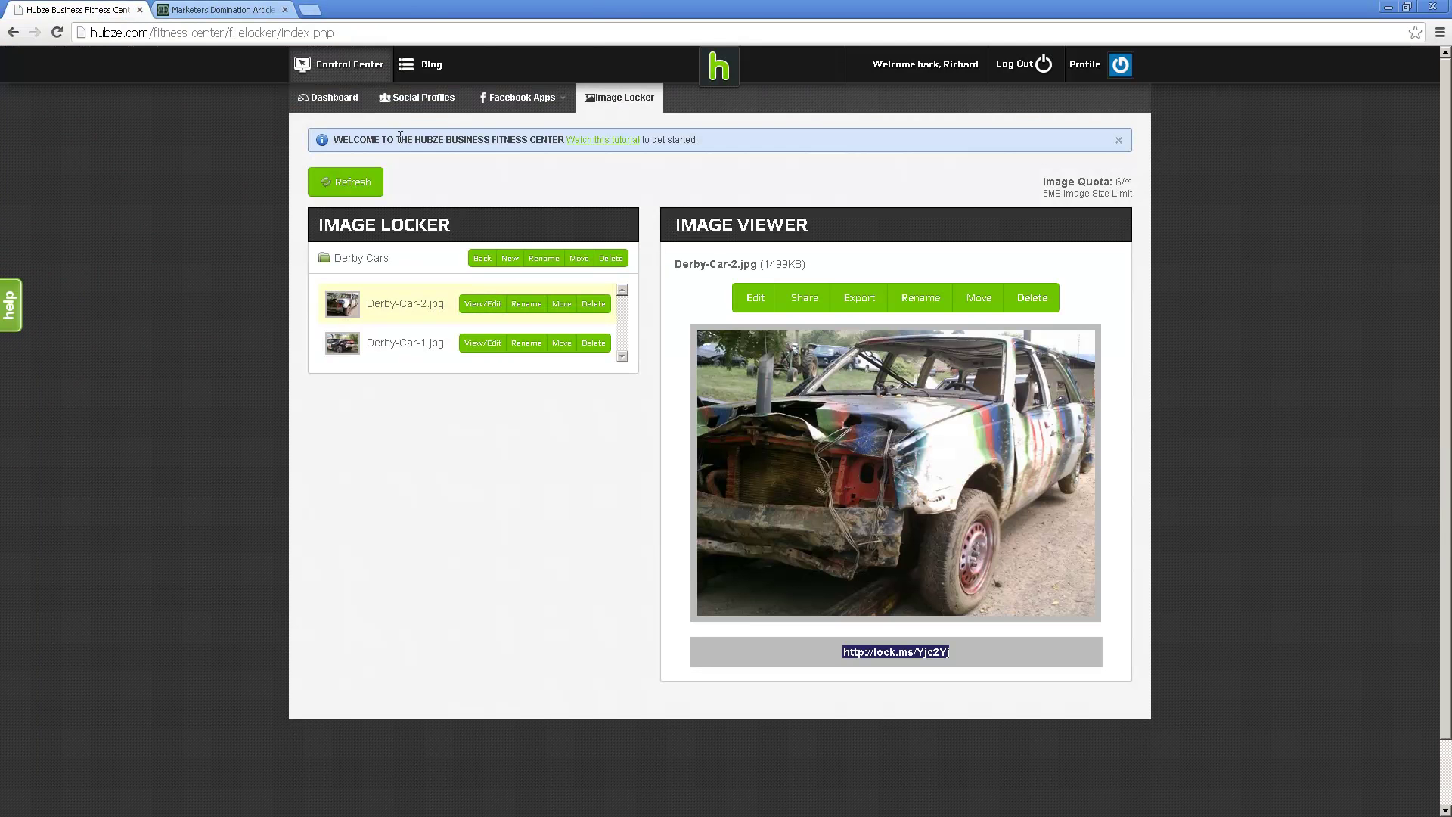
{"action": "left_click", "coordinate": [347, 79]}
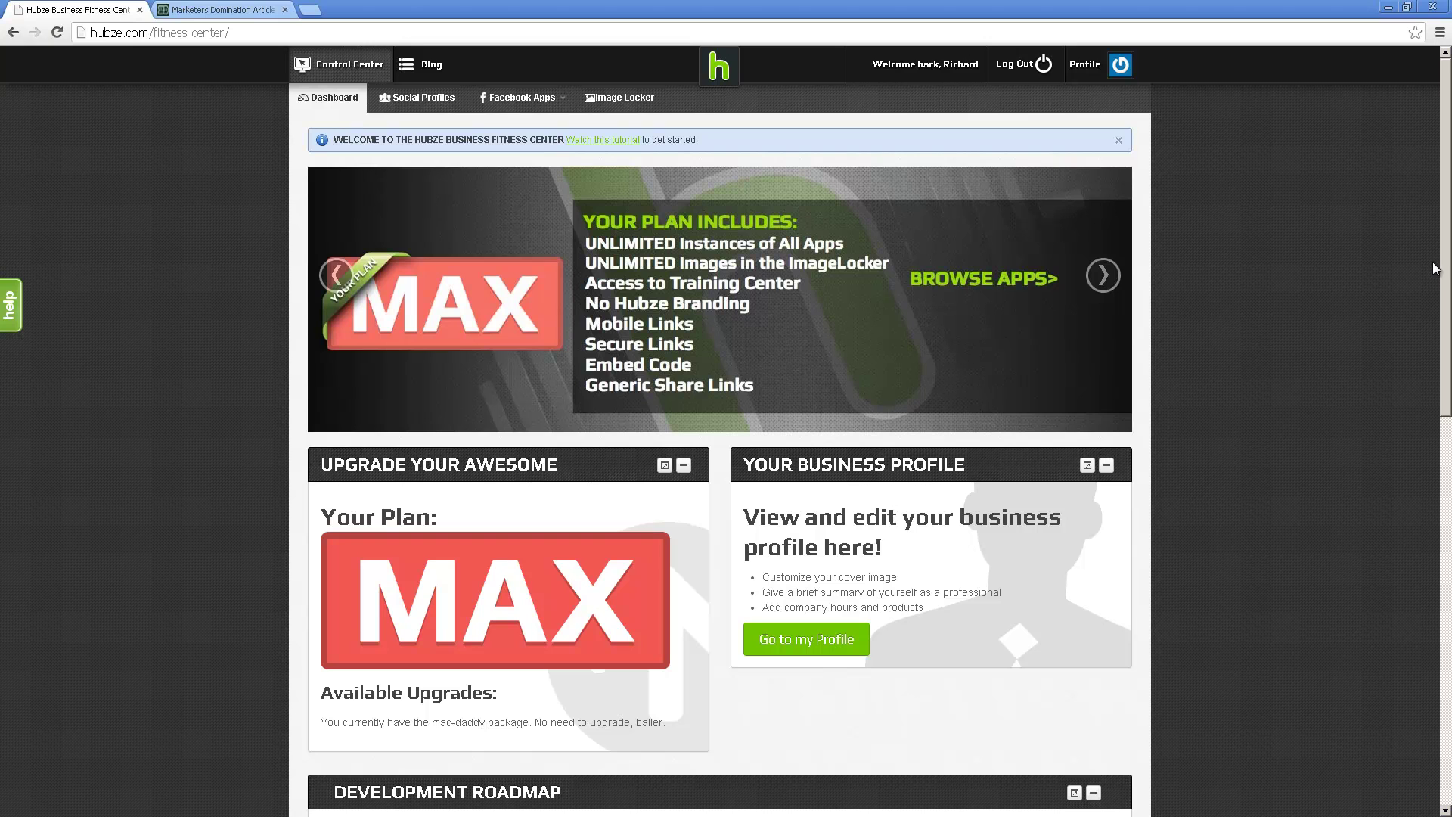
{"action": "left_click_drag", "start_coordinate": [1443, 289], "coordinate": [1445, 373]}
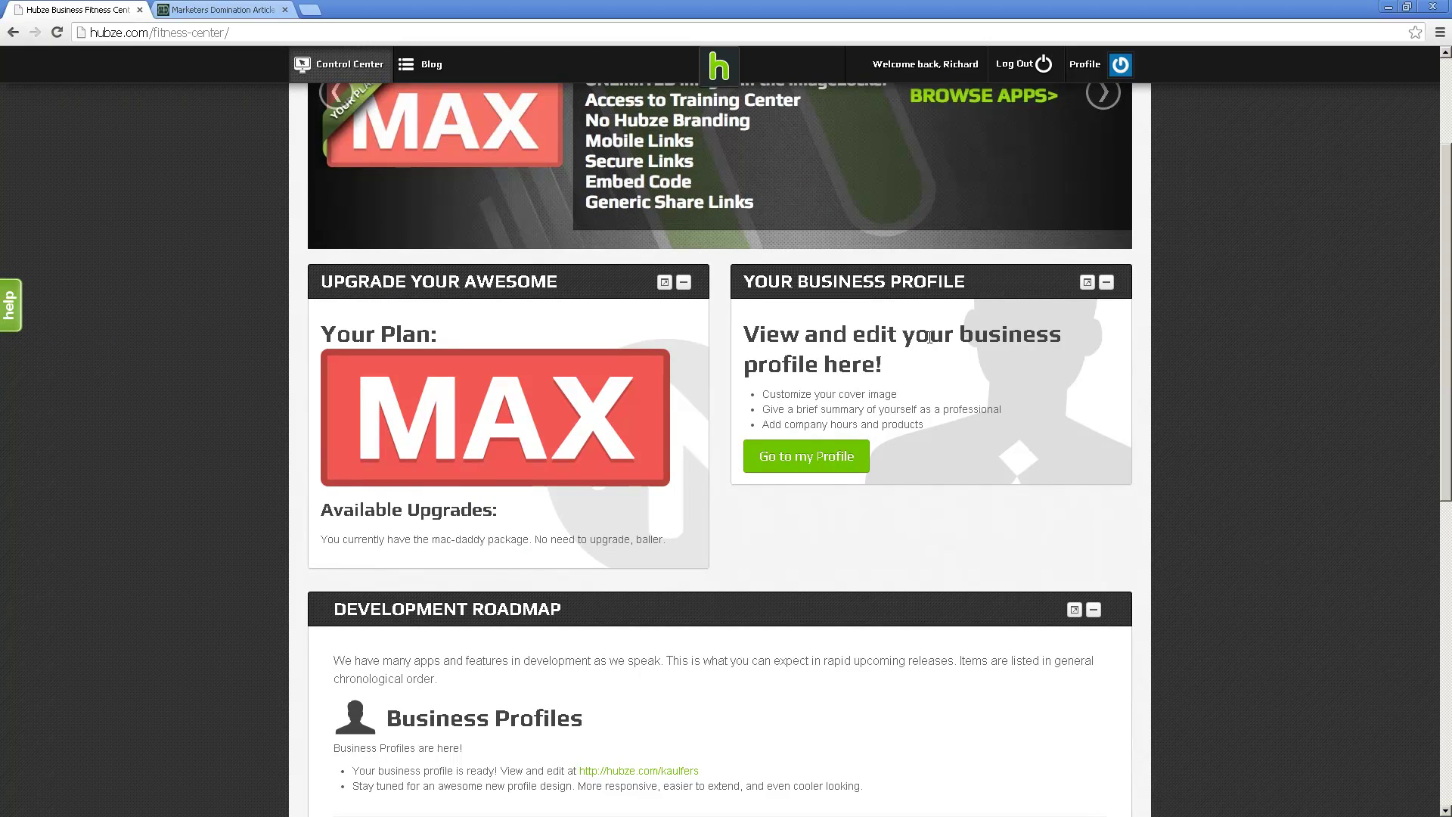